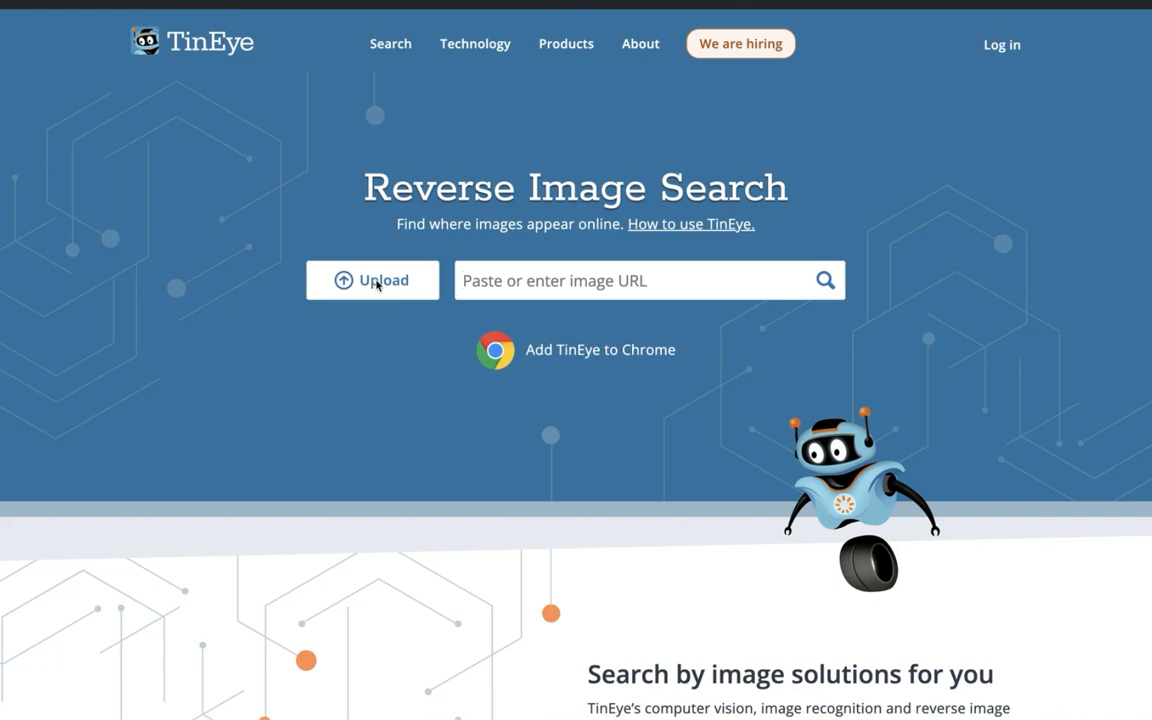
- Upload the portrait photo from Downloads and run the reverse image search
click(377, 284)
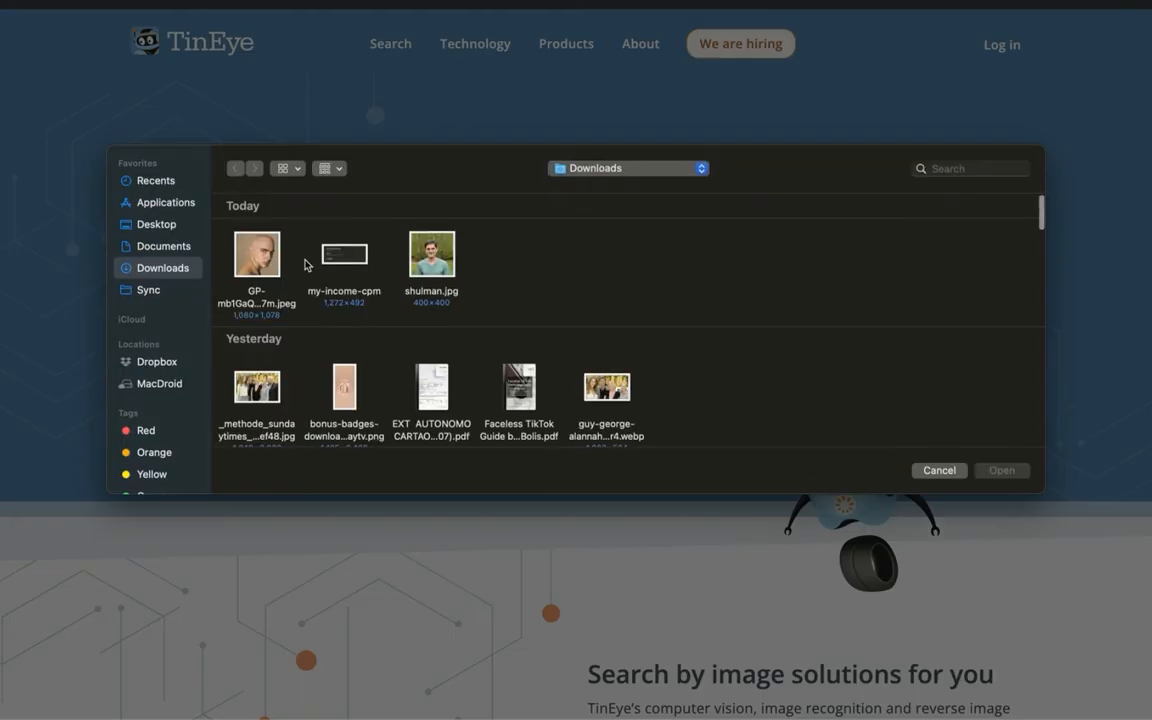
click(257, 255)
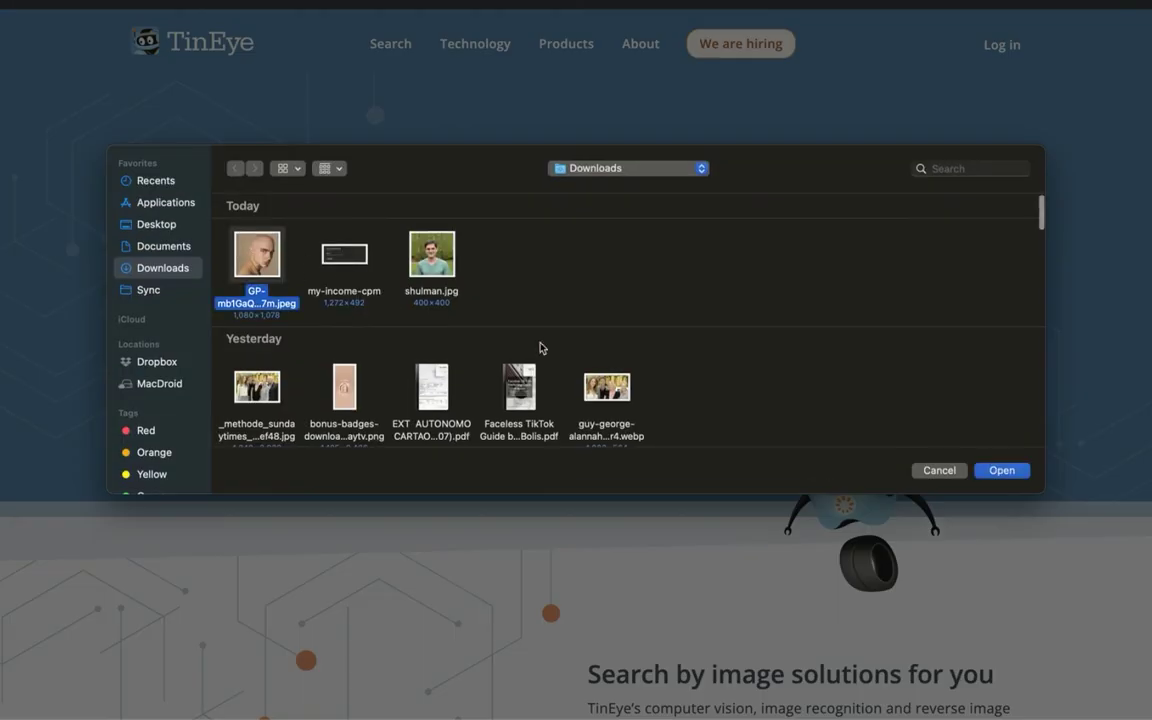
click(1003, 471)
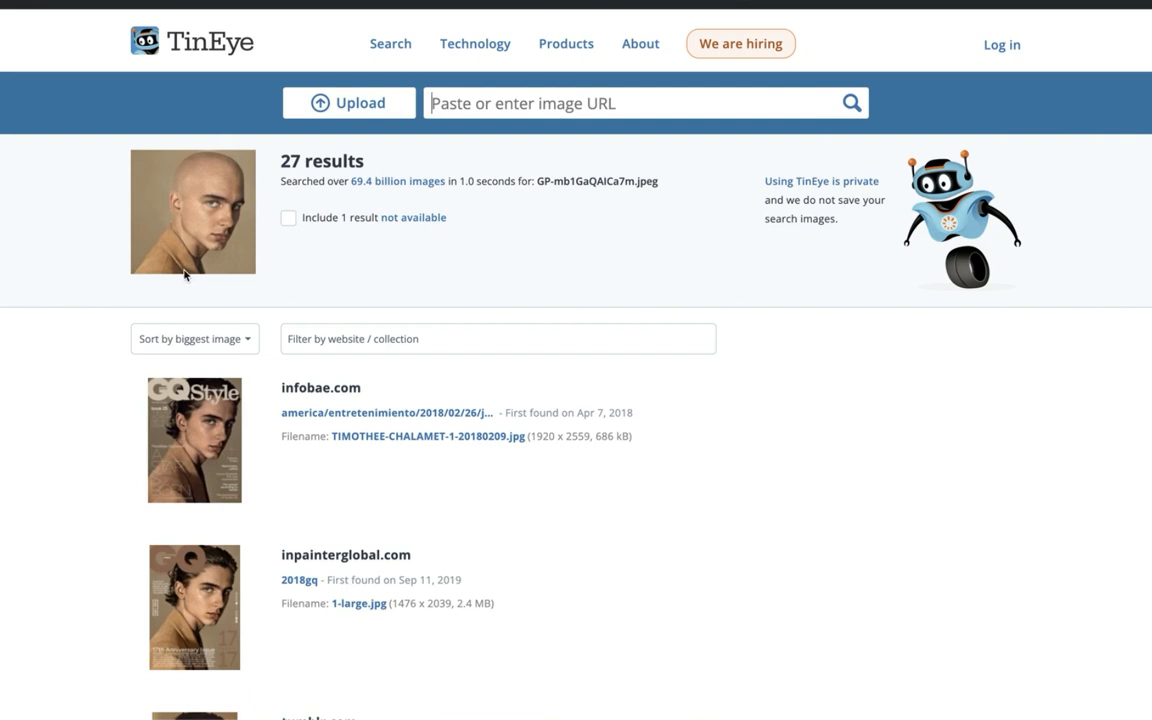
scroll(115, 411, down, 3)
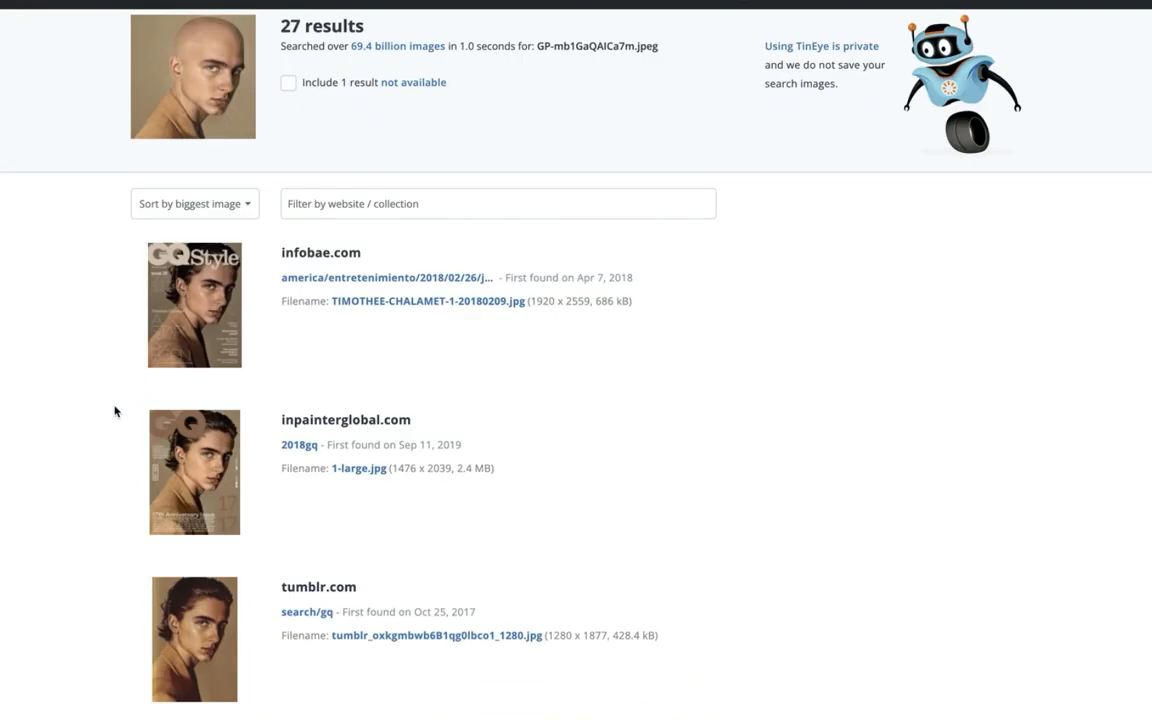
scroll(115, 411, down, 2)
scroll(115, 411, up, 5)
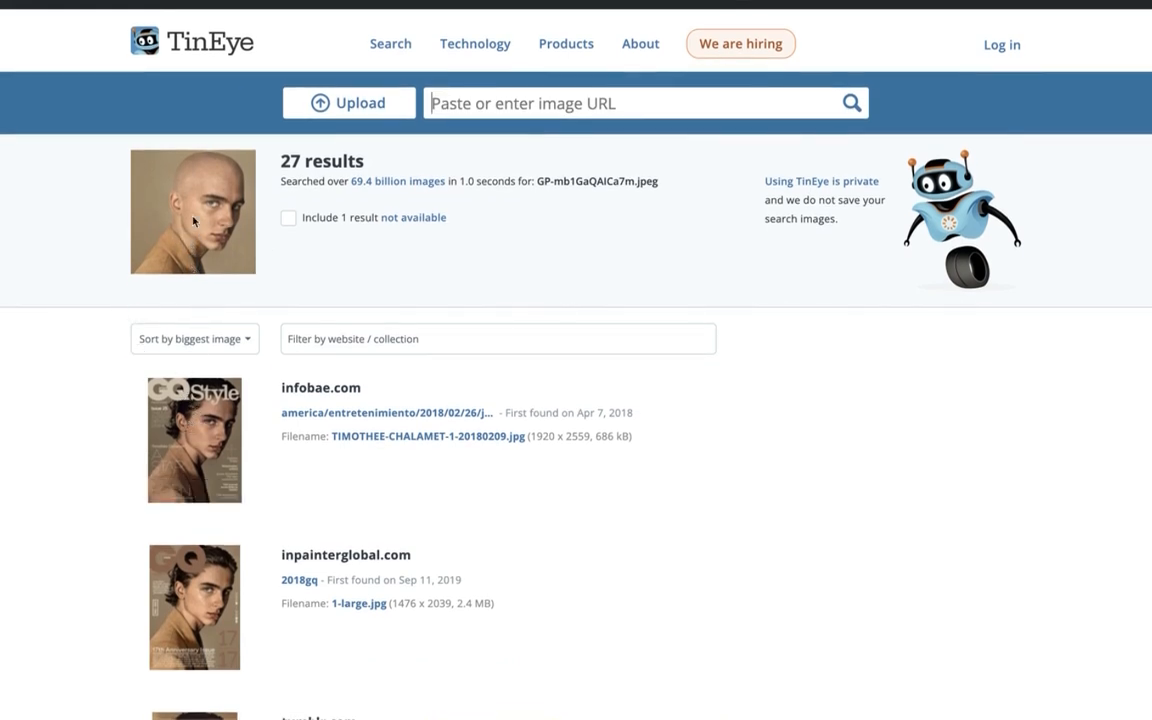
scroll(194, 410, down, 3)
scroll(197, 436, down, 2)
scroll(197, 436, down, 2)
scroll(197, 436, down, 2)
scroll(197, 436, down, 1)
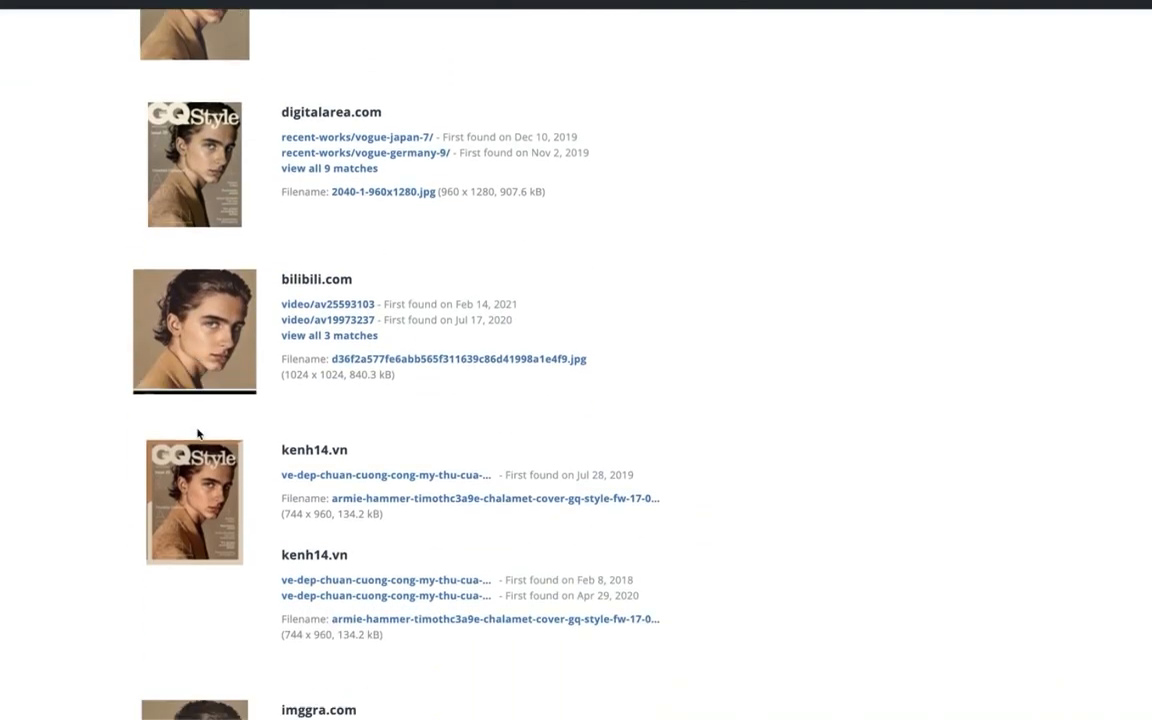
scroll(549, 324, up, 8)
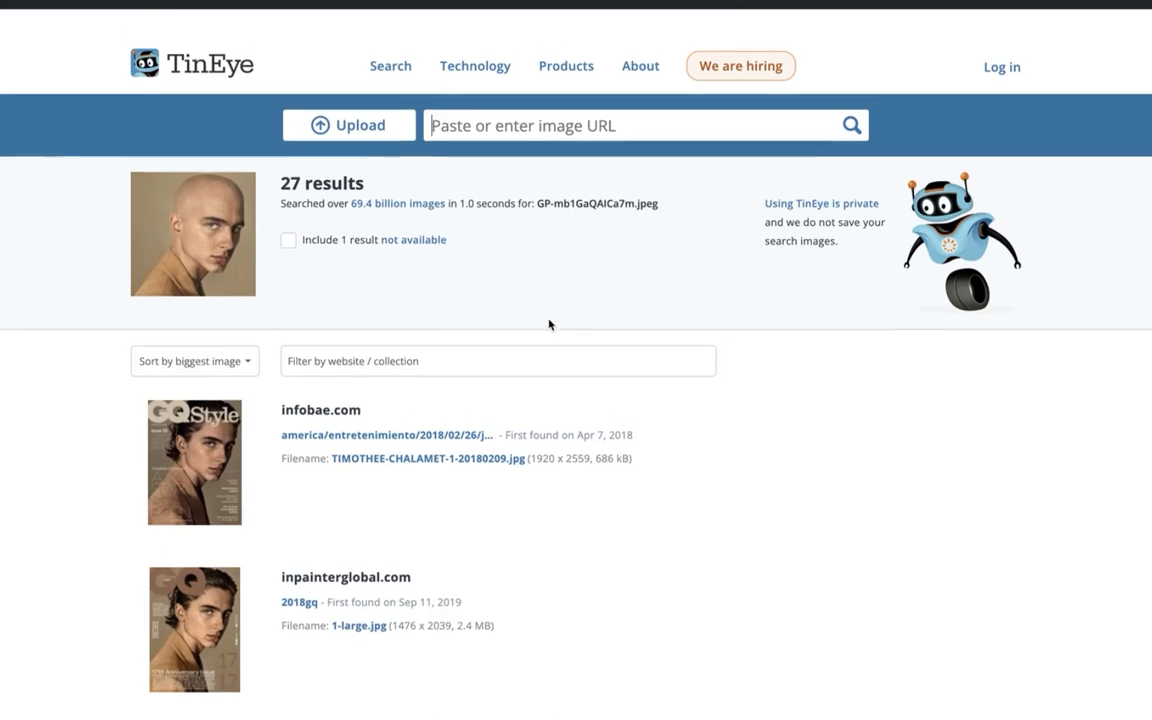
scroll(549, 324, down, 1)
- Re-sort the 27 results by best match, then by most changed
click(240, 361)
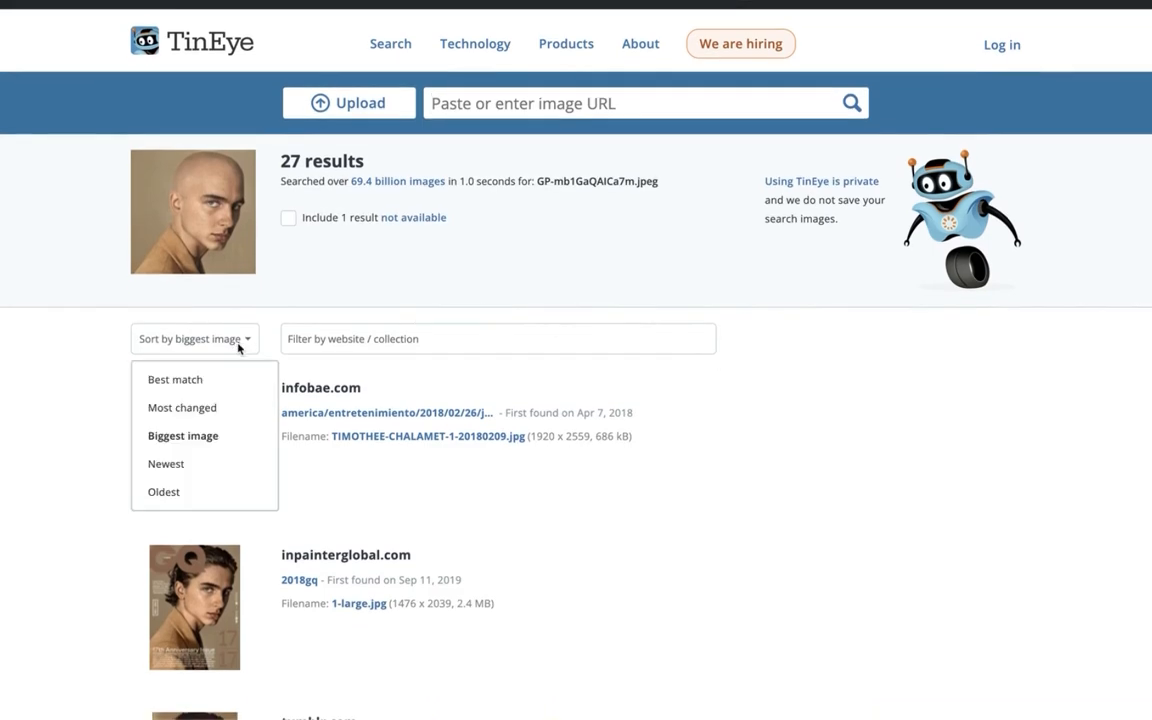
click(223, 379)
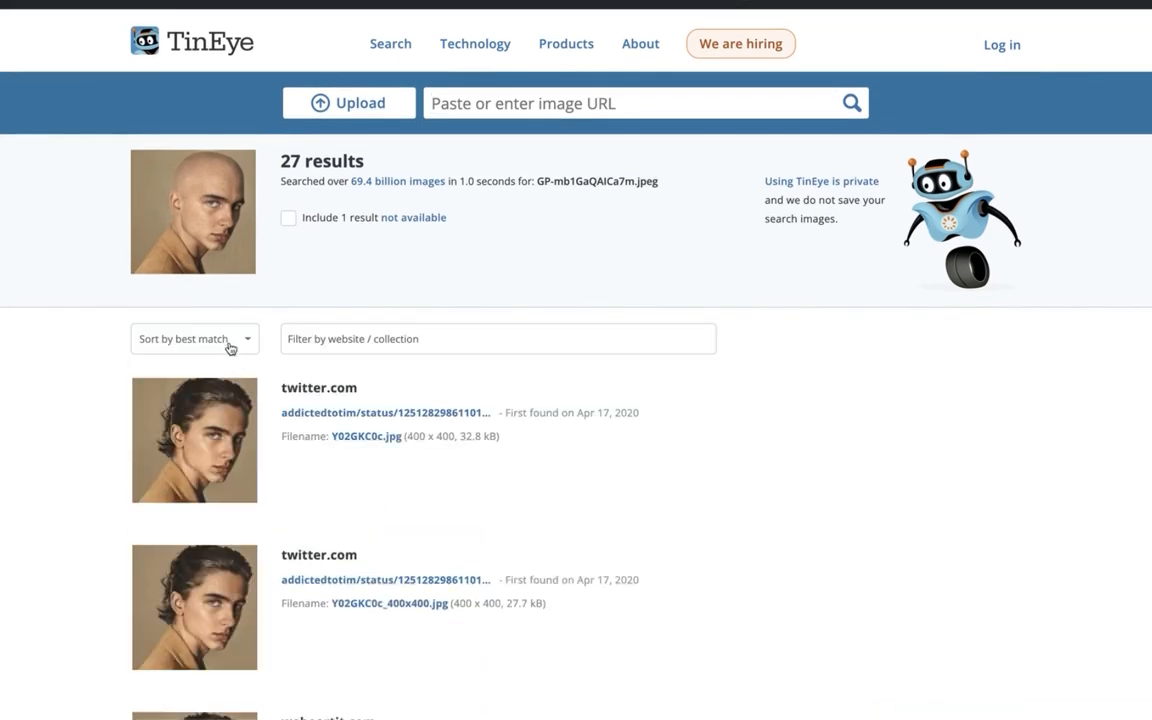
click(230, 340)
click(185, 405)
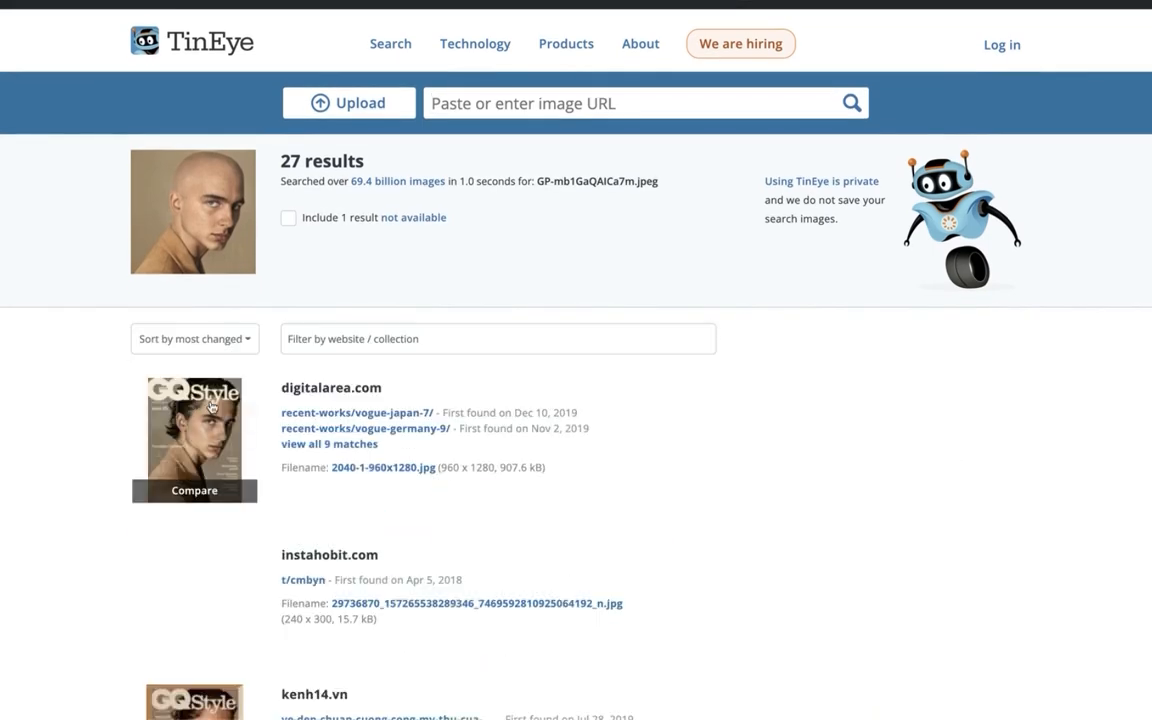
scroll(105, 408, down, 5)
scroll(105, 408, down, 5)
scroll(105, 408, up, 9)
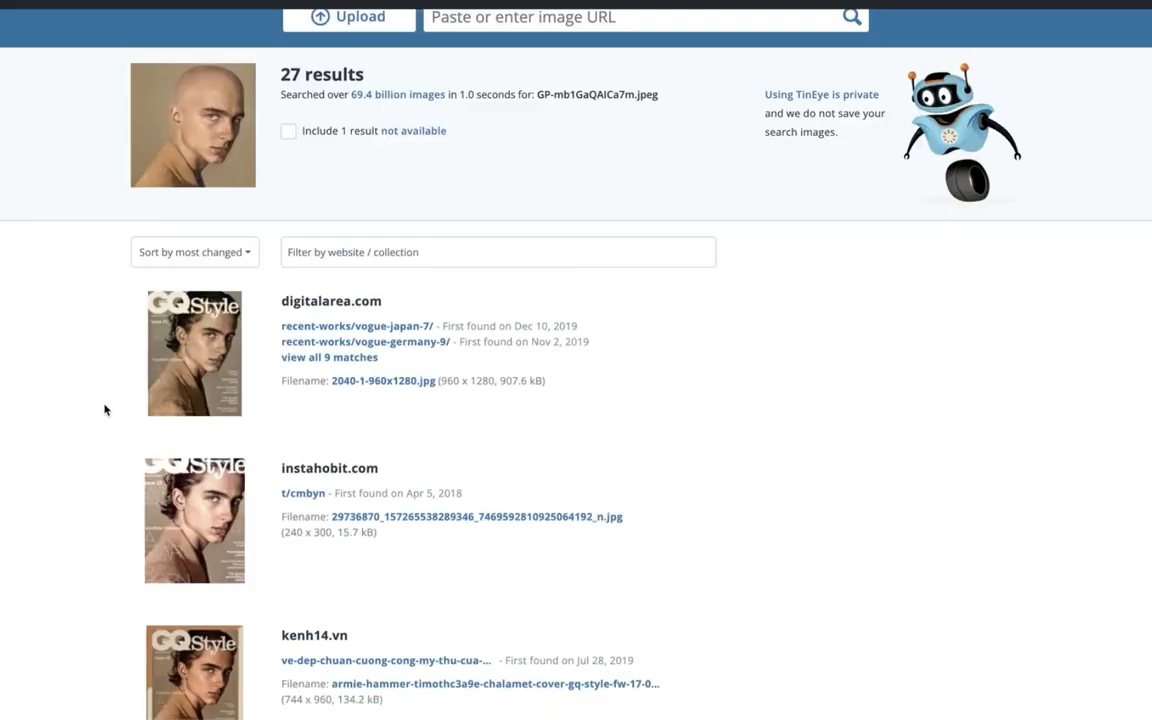
scroll(105, 408, up, 2)
- Sort the results by newest and switch to a file browser window
click(177, 340)
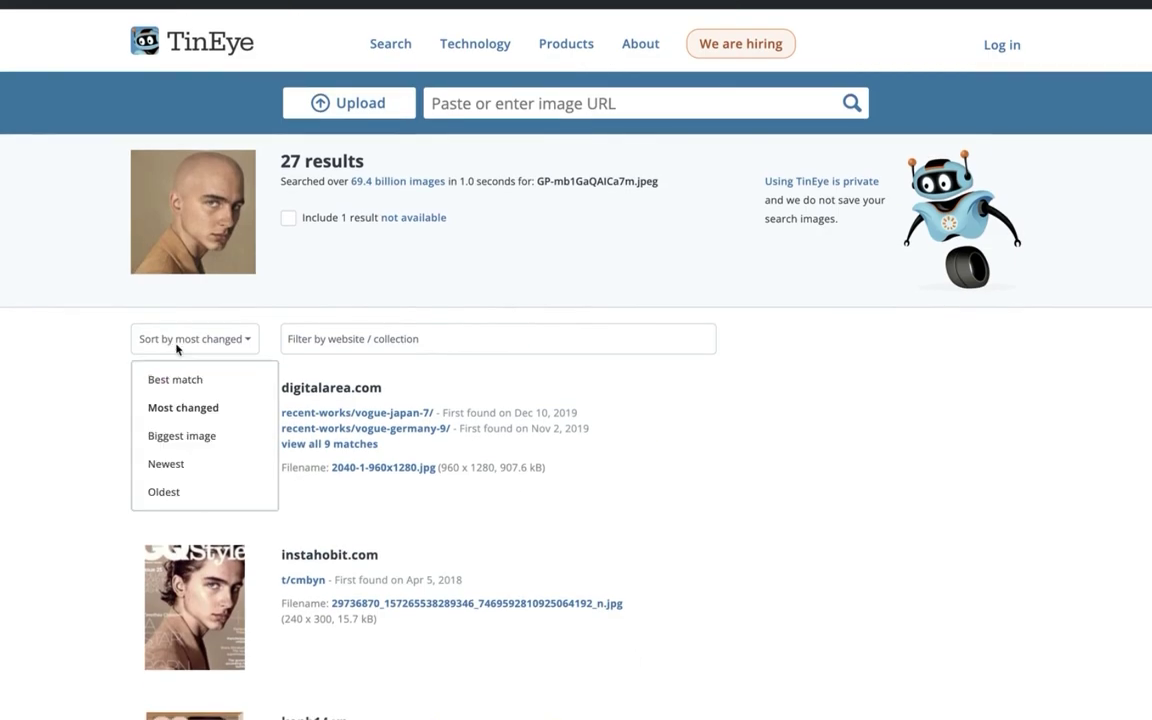
click(166, 463)
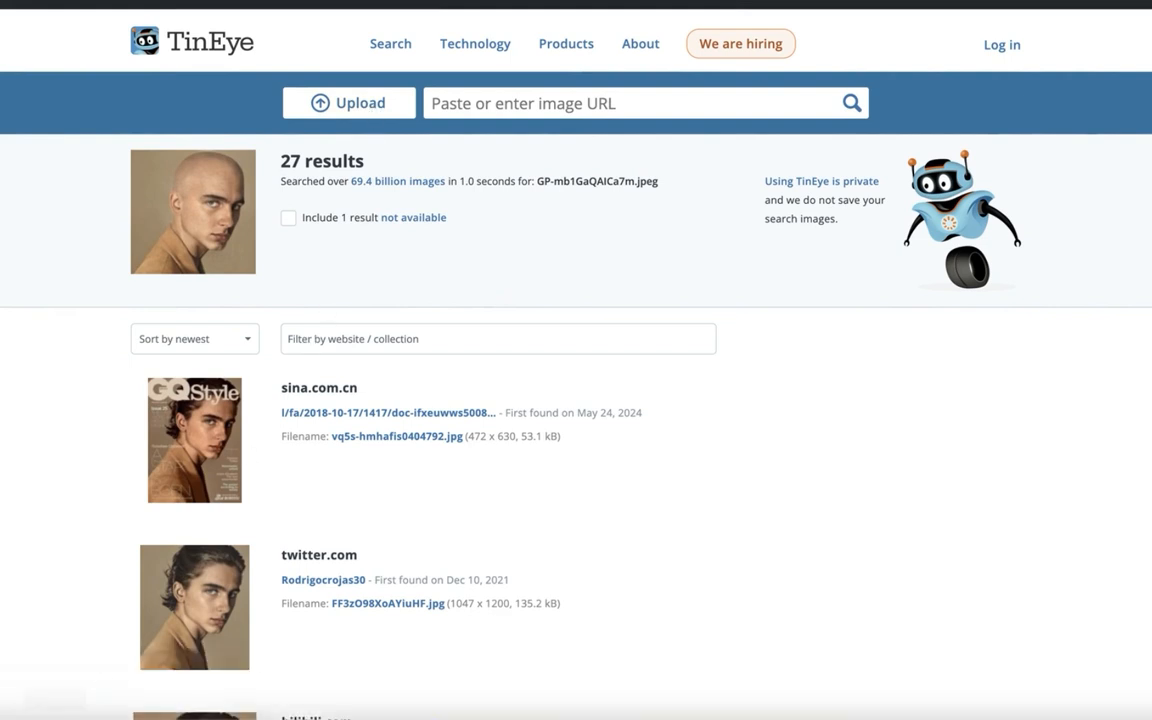
key(super+Tab)
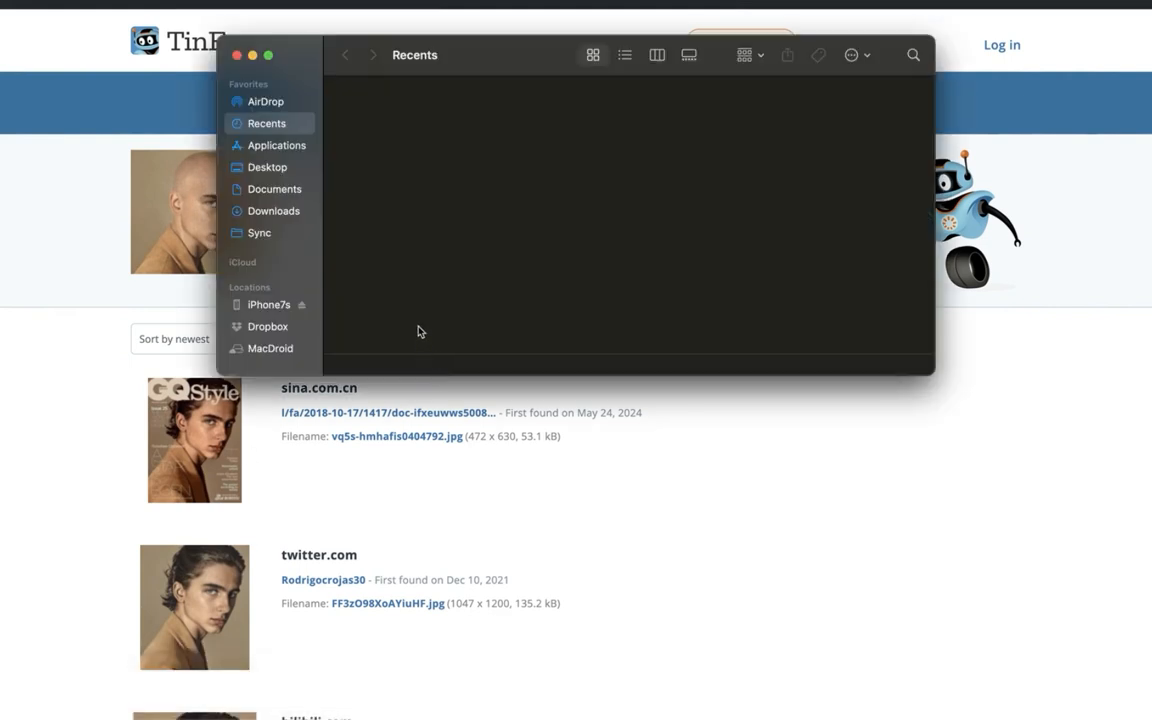
click(273, 211)
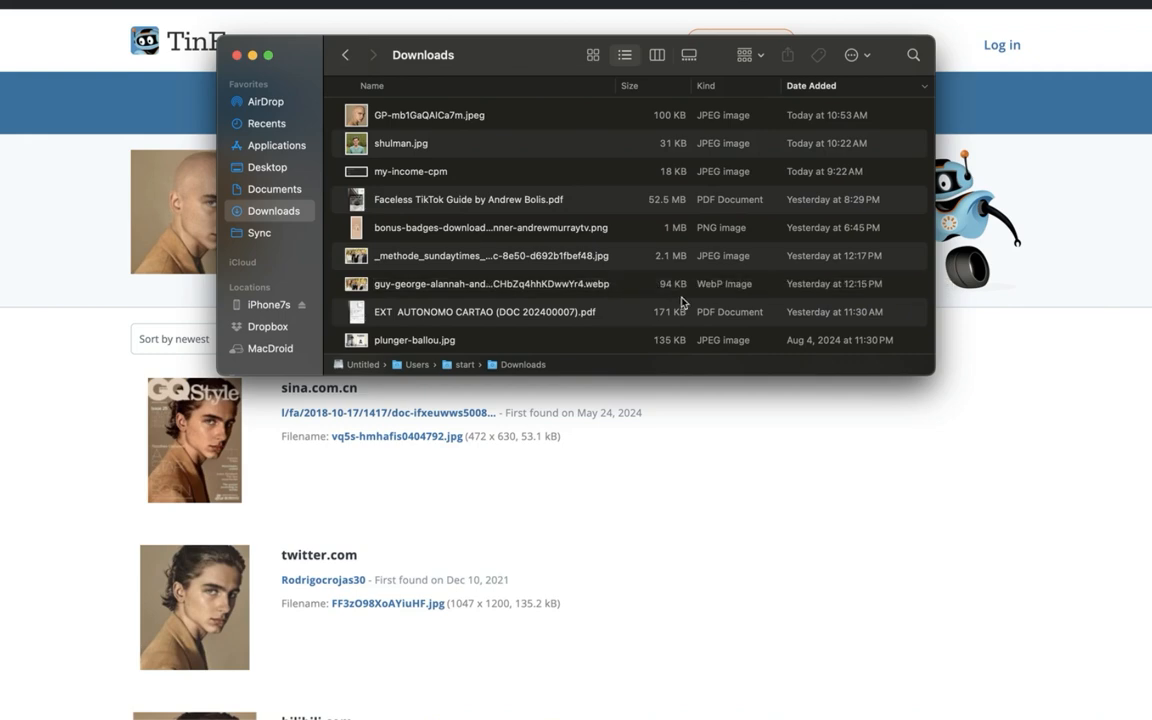
click(460, 283)
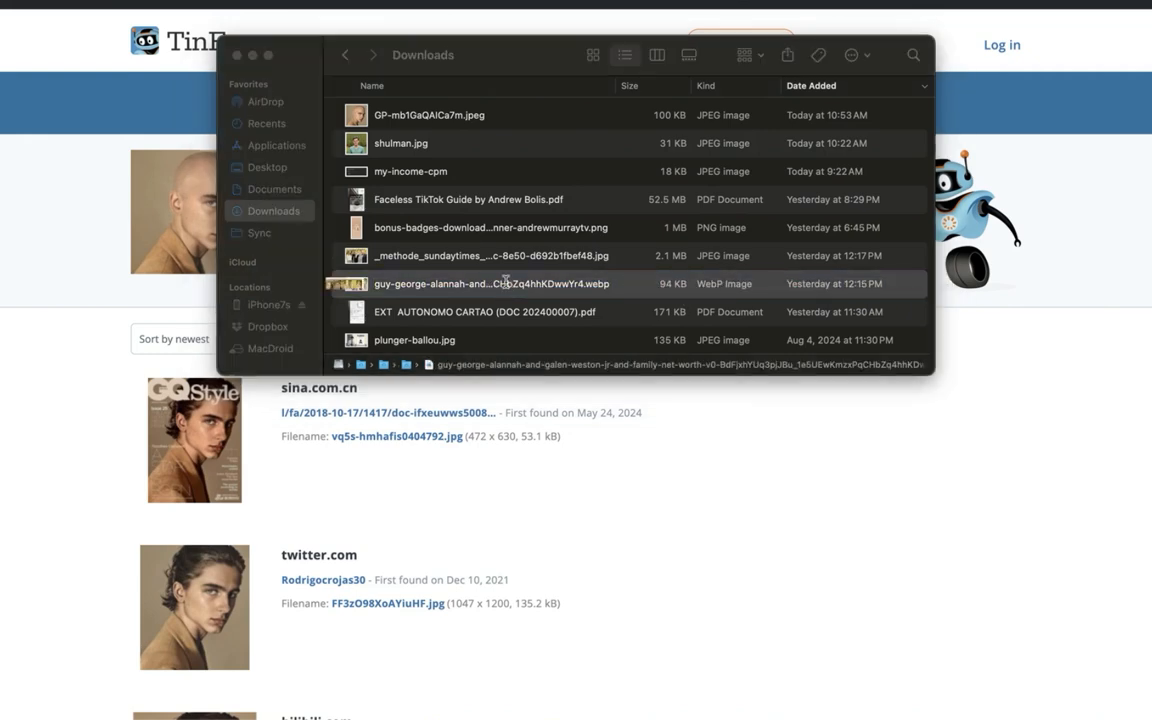
key(space)
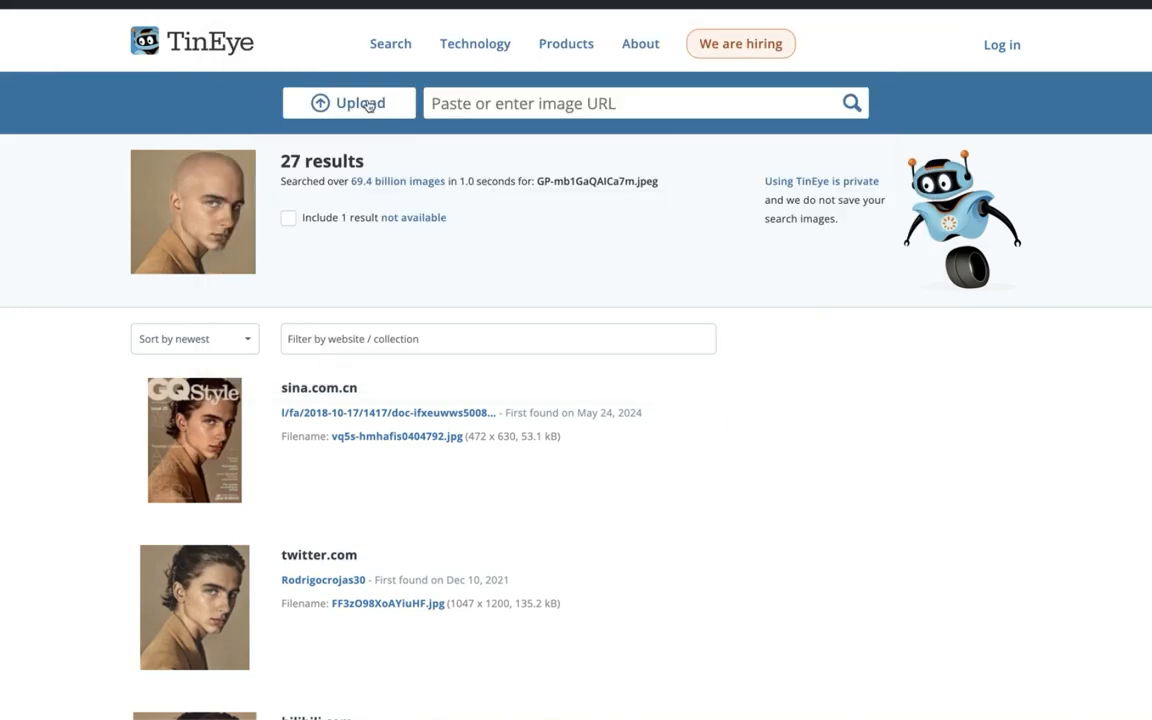
- Upload the family group photo from Downloads, search it, and compare the first thetimes.com match
click(367, 104)
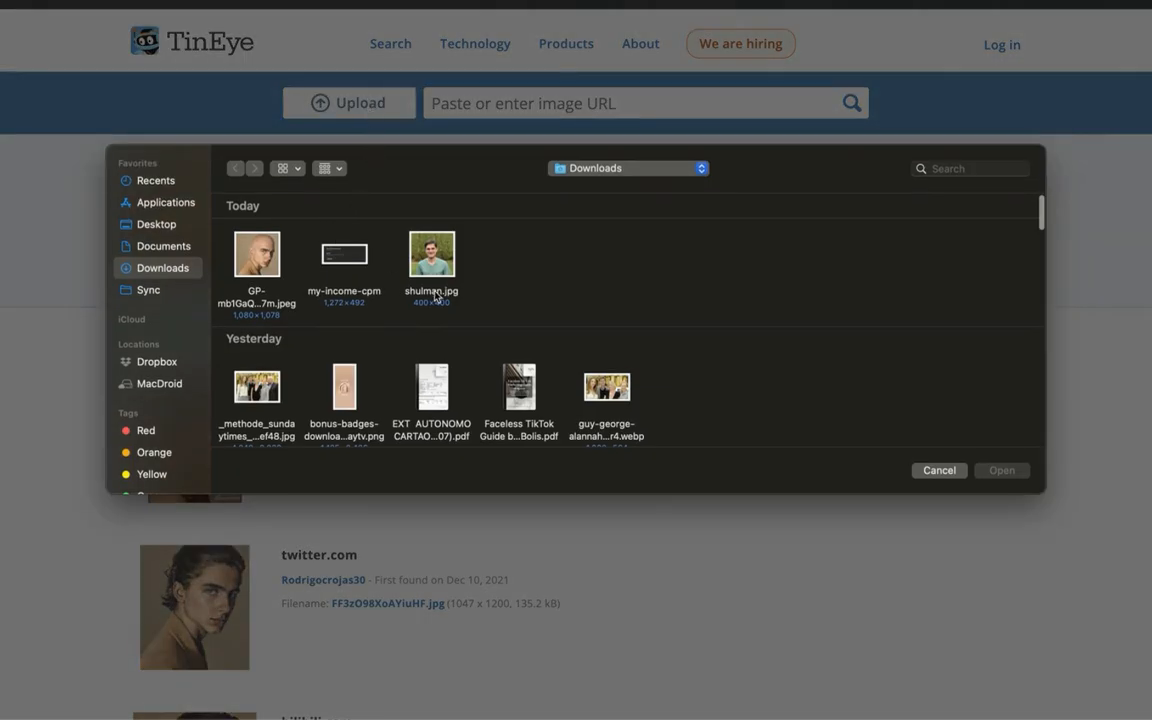
click(606, 386)
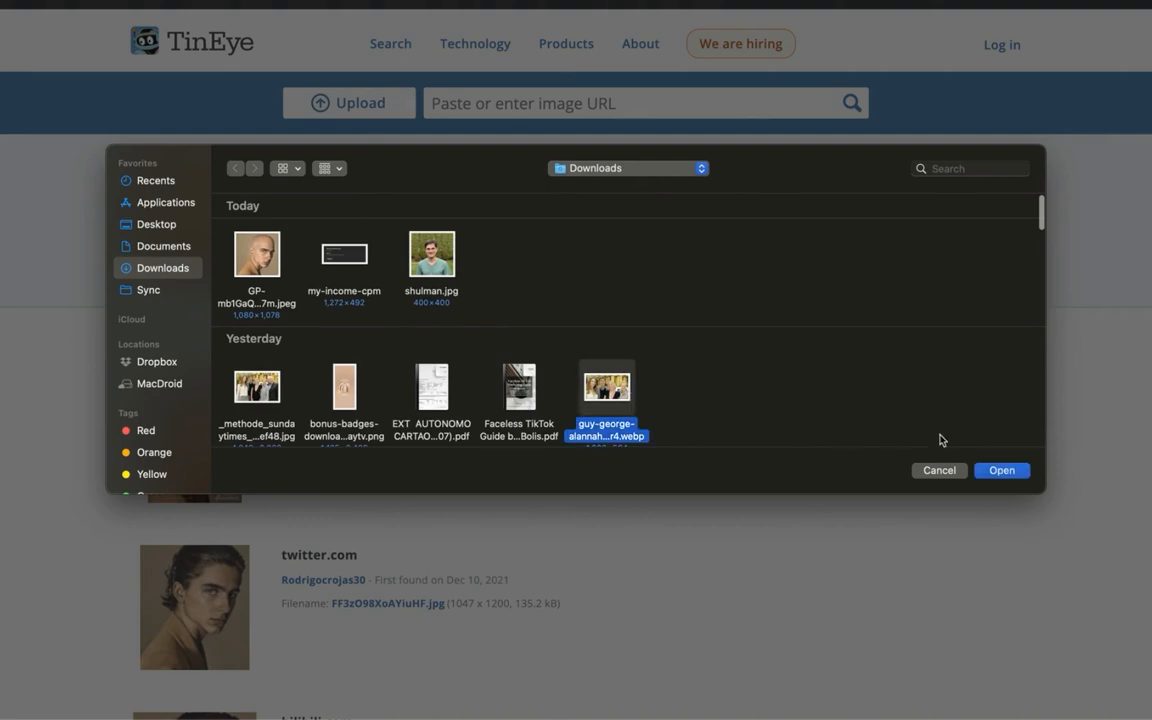
click(1001, 469)
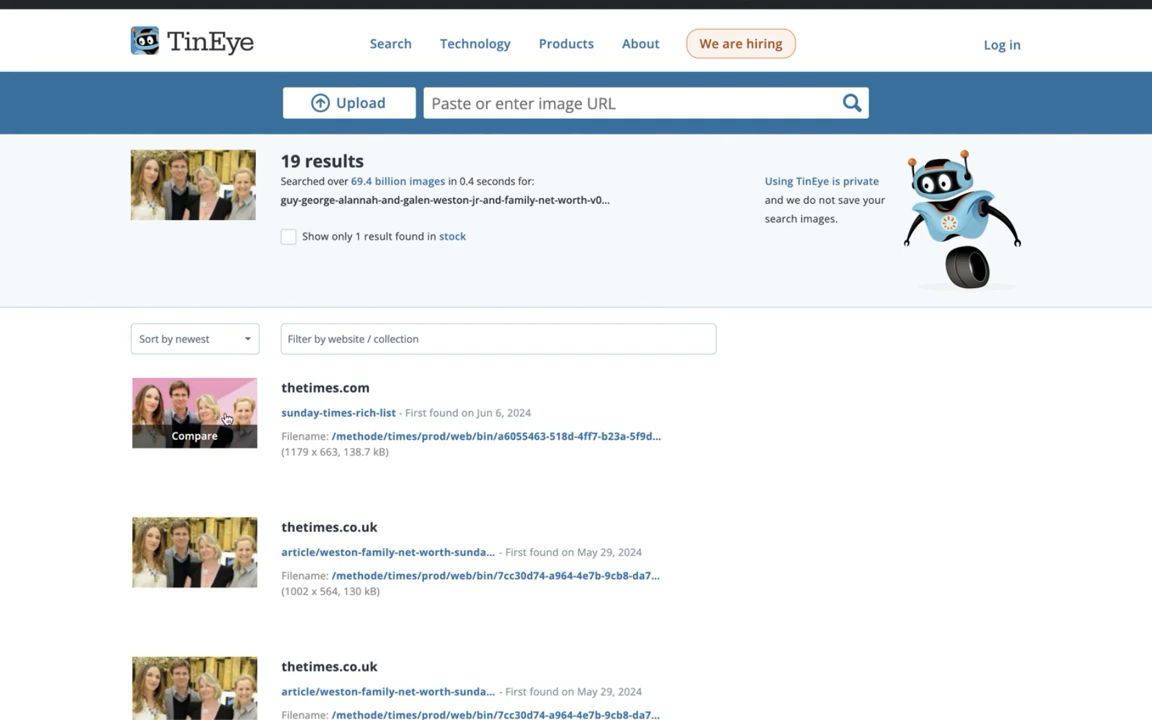
mouse_move(194, 412)
click(194, 412)
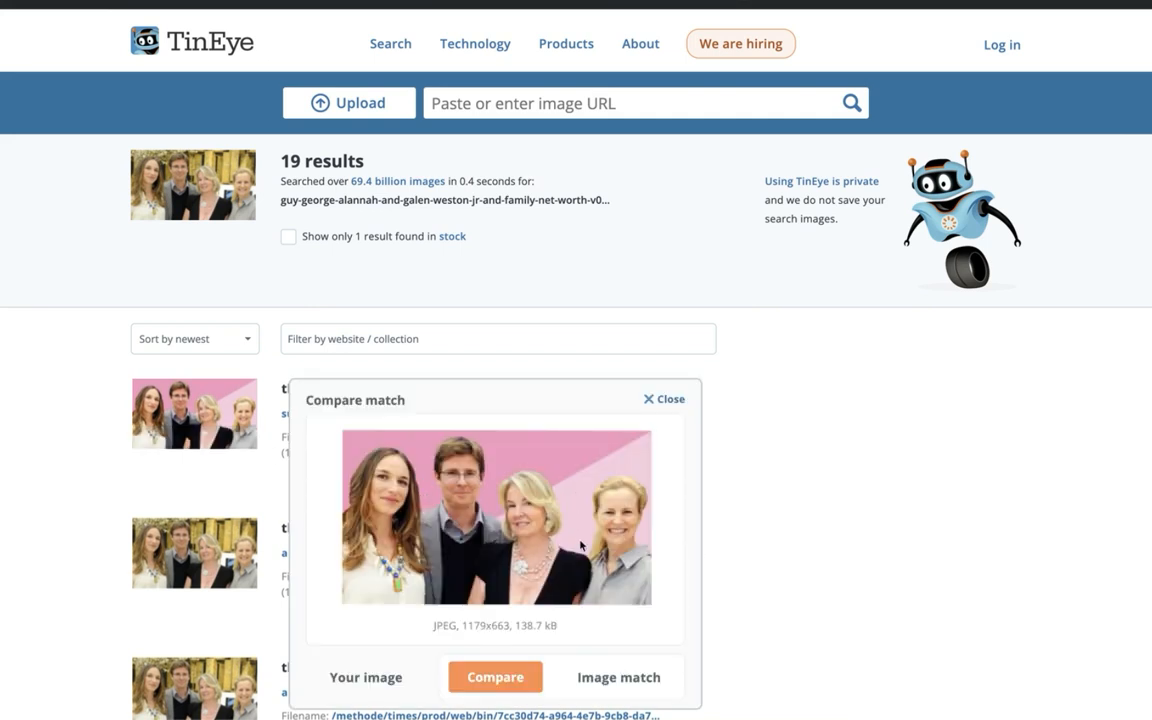
scroll(580, 545, down, 2)
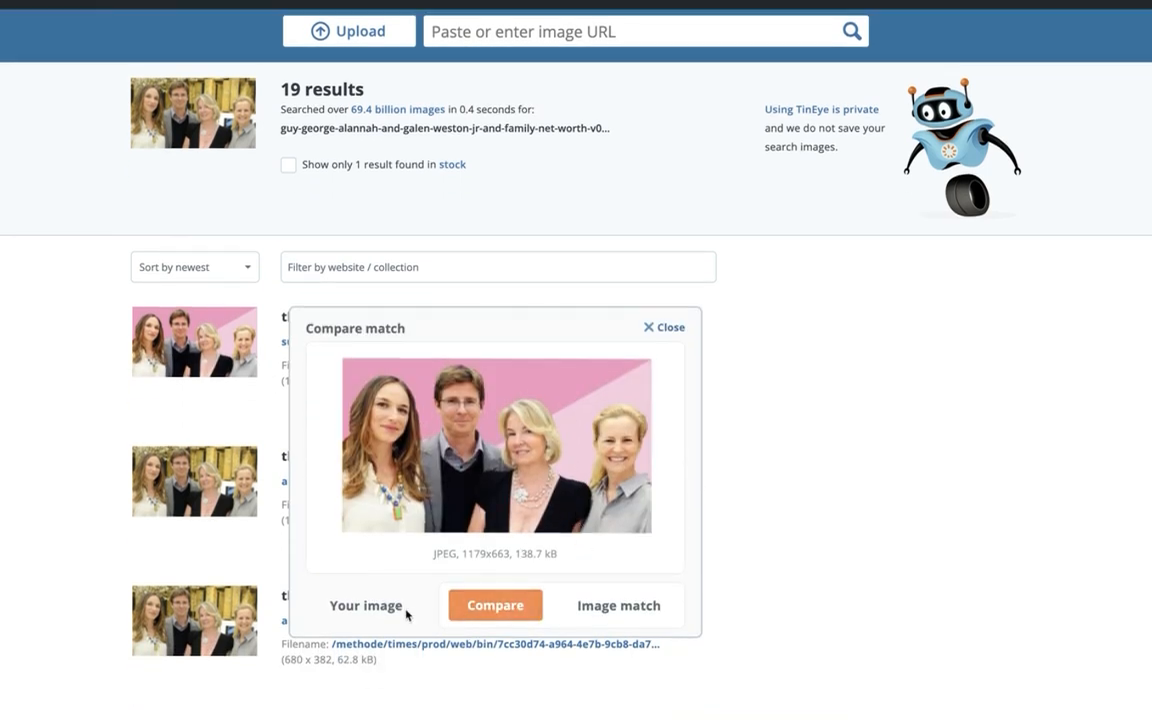
- Flip the comparison between the match and the uploaded photo, then close it
click(366, 605)
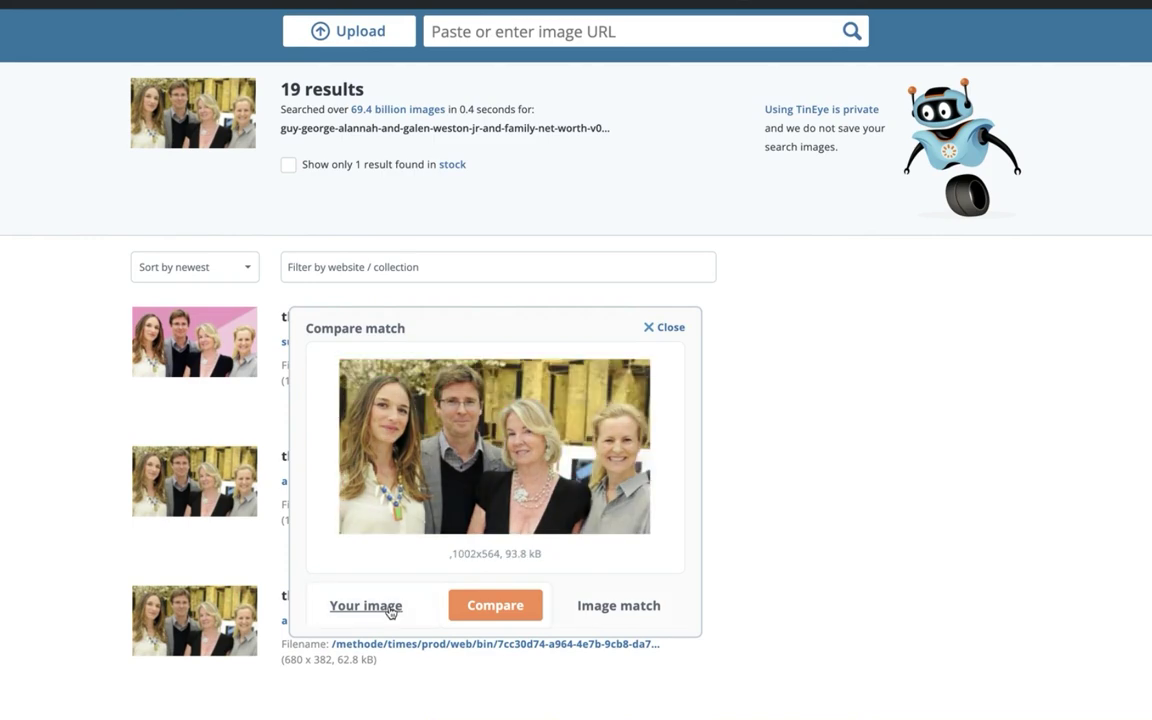
click(483, 612)
click(470, 609)
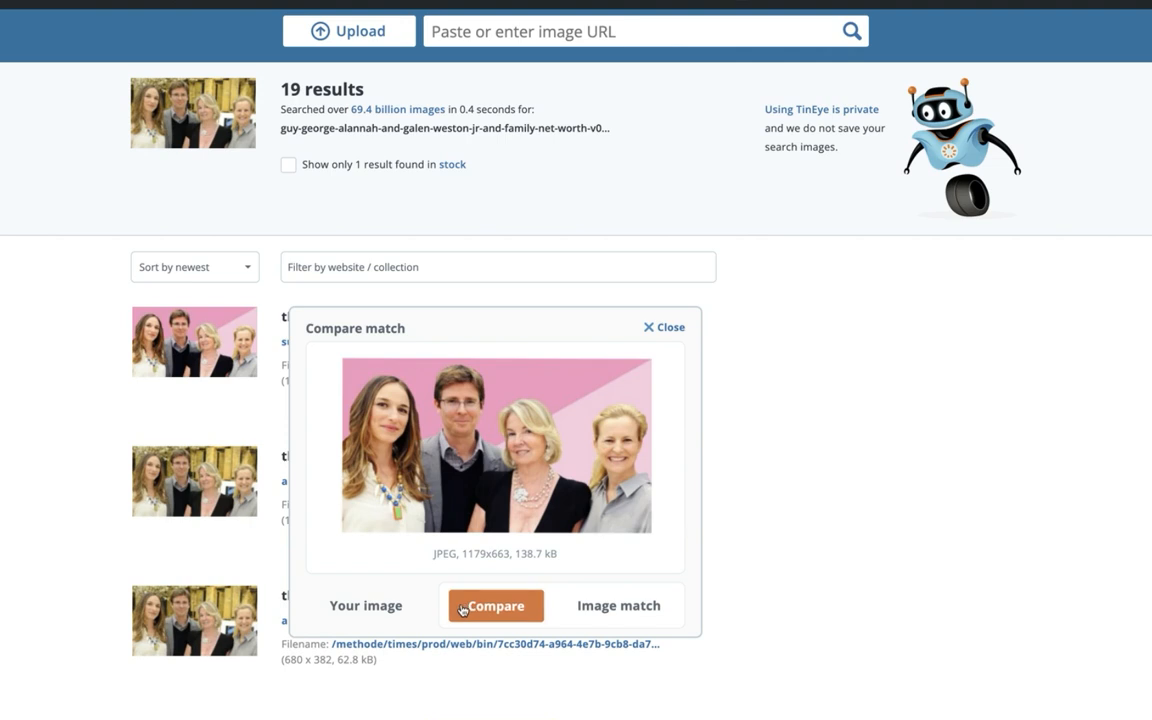
click(350, 608)
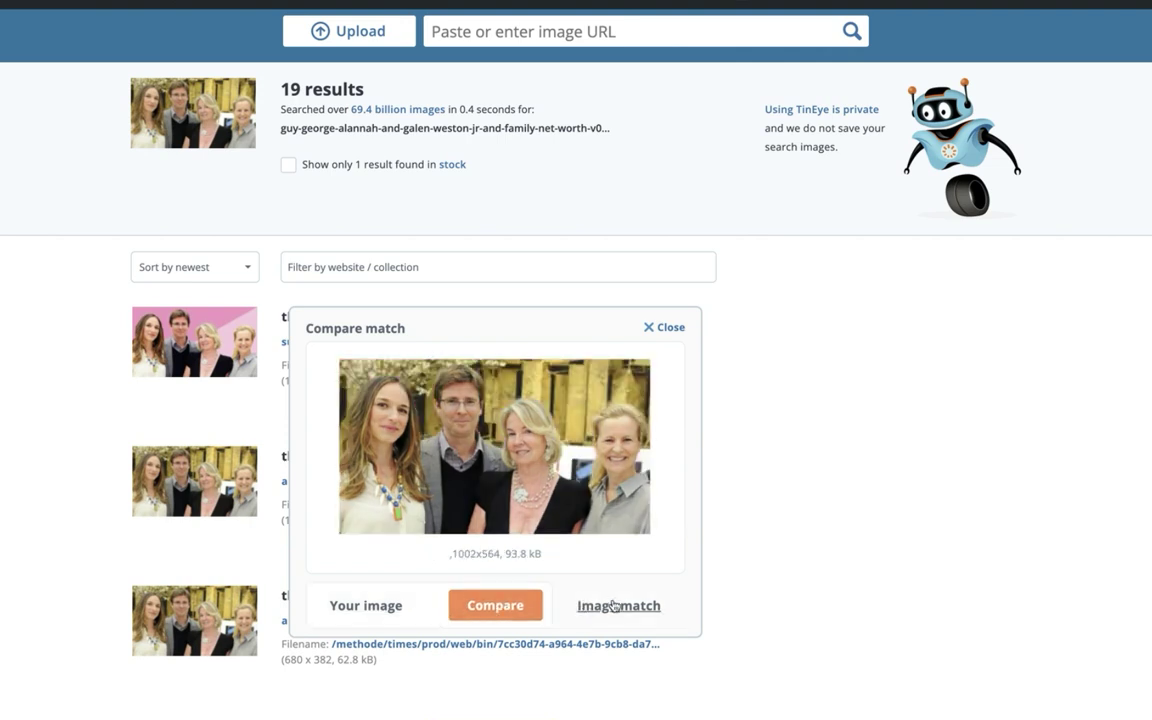
click(650, 328)
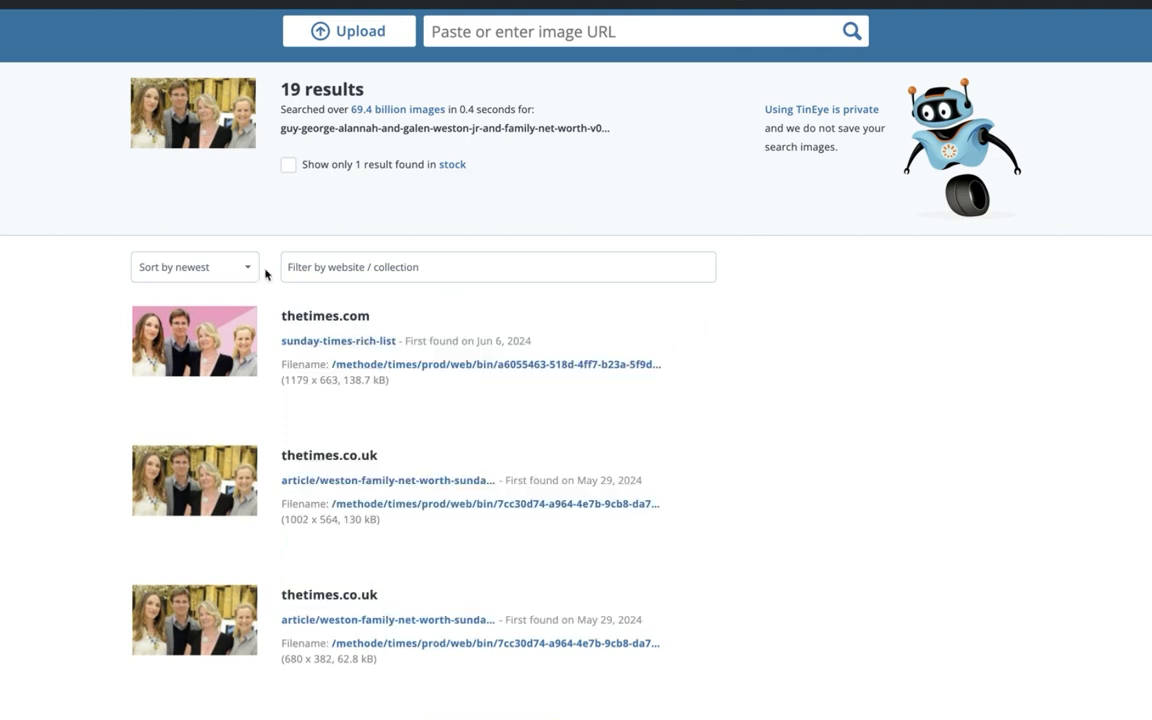
scroll(200, 340, down, 2)
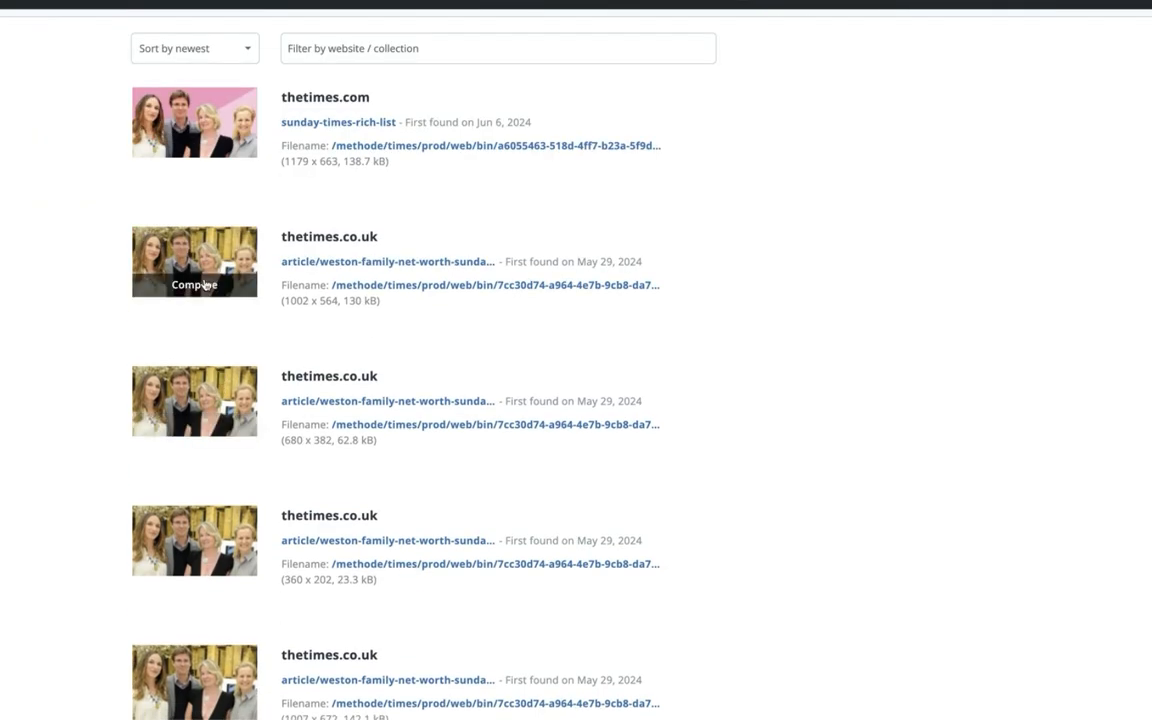
scroll(215, 373, down, 2)
scroll(200, 420, down, 2)
scroll(197, 430, down, 1)
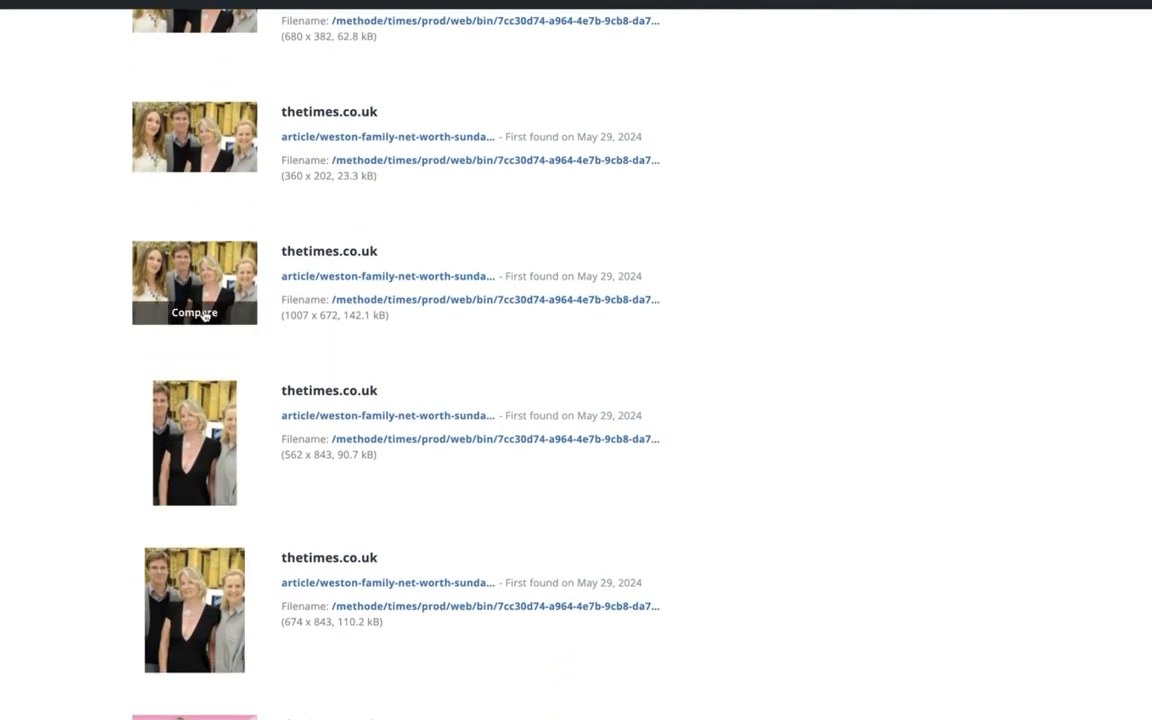
scroll(210, 612, down, 1)
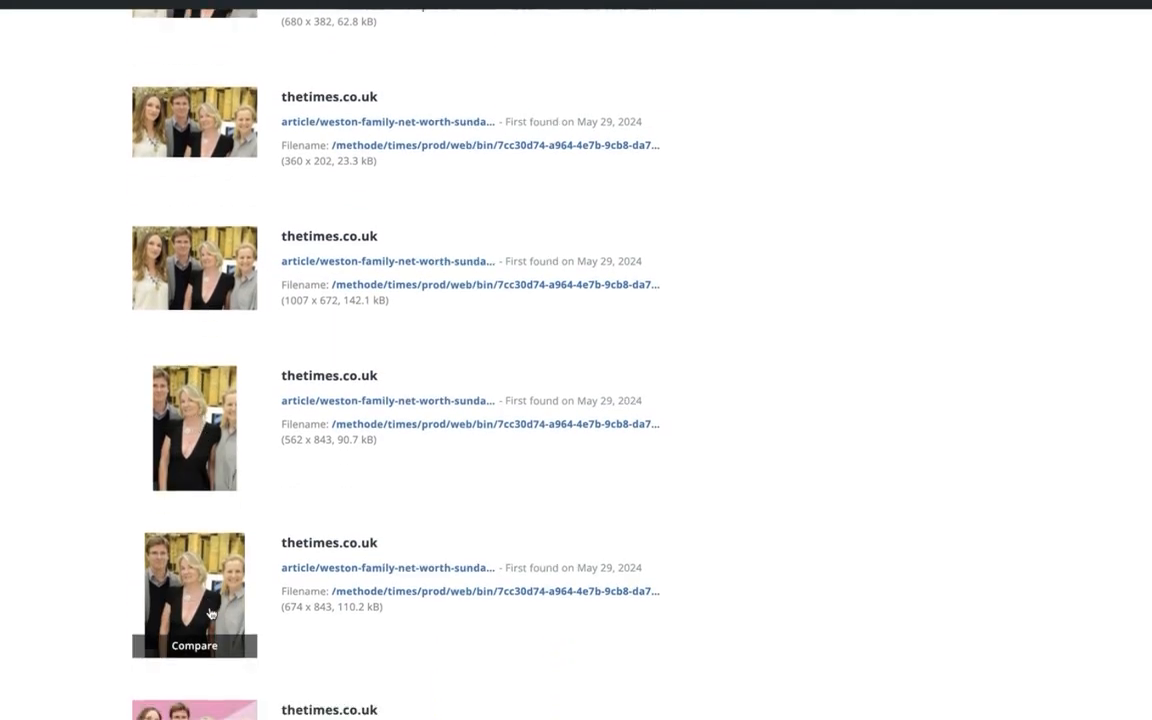
scroll(215, 560, down, 2)
scroll(225, 437, up, 2)
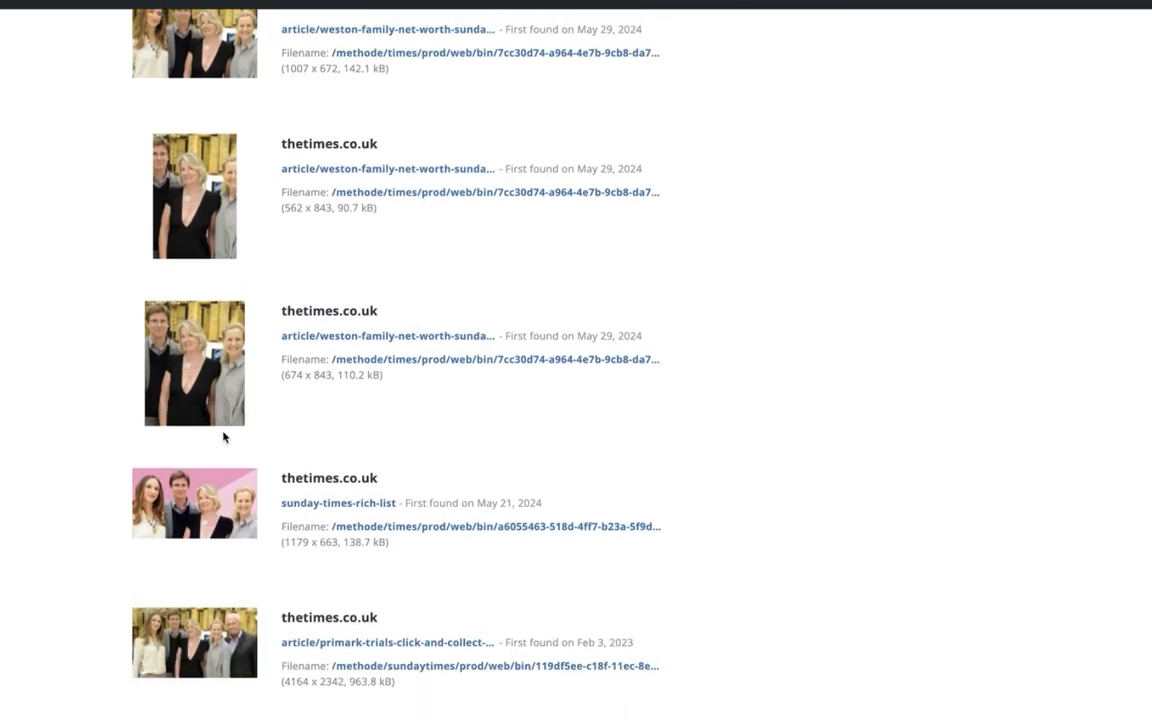
scroll(225, 437, up, 5)
- Re-sort the 19 results by most changed, then by biggest image
click(219, 332)
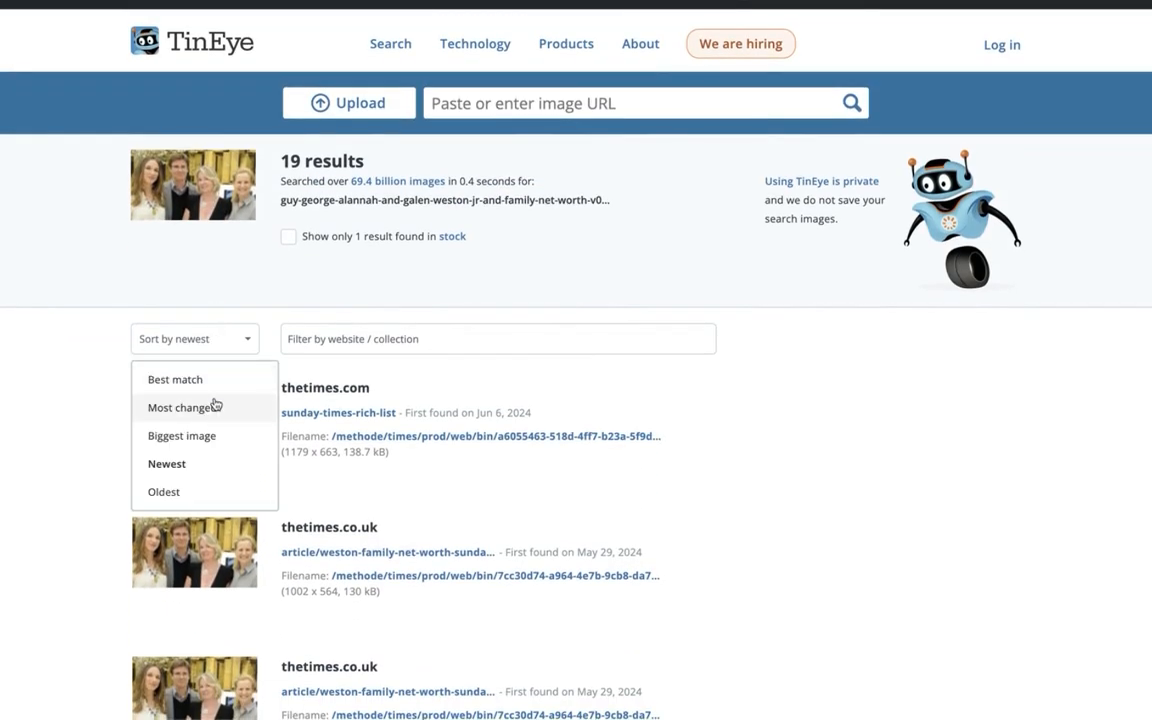
click(182, 407)
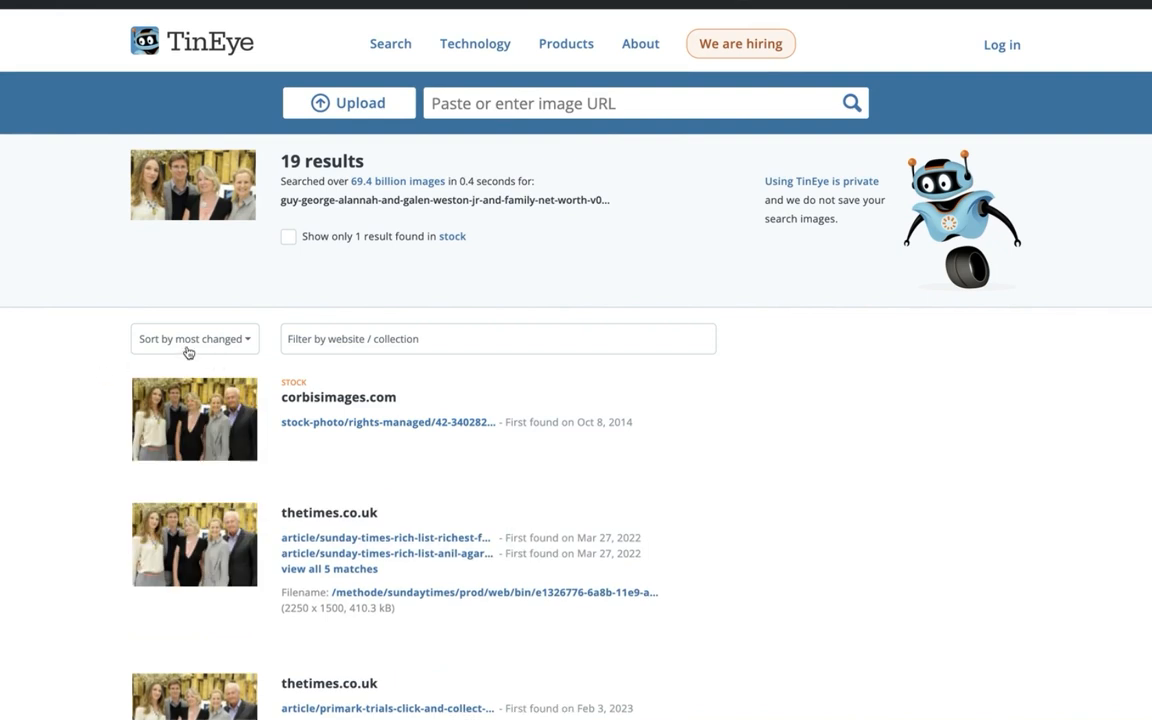
click(219, 338)
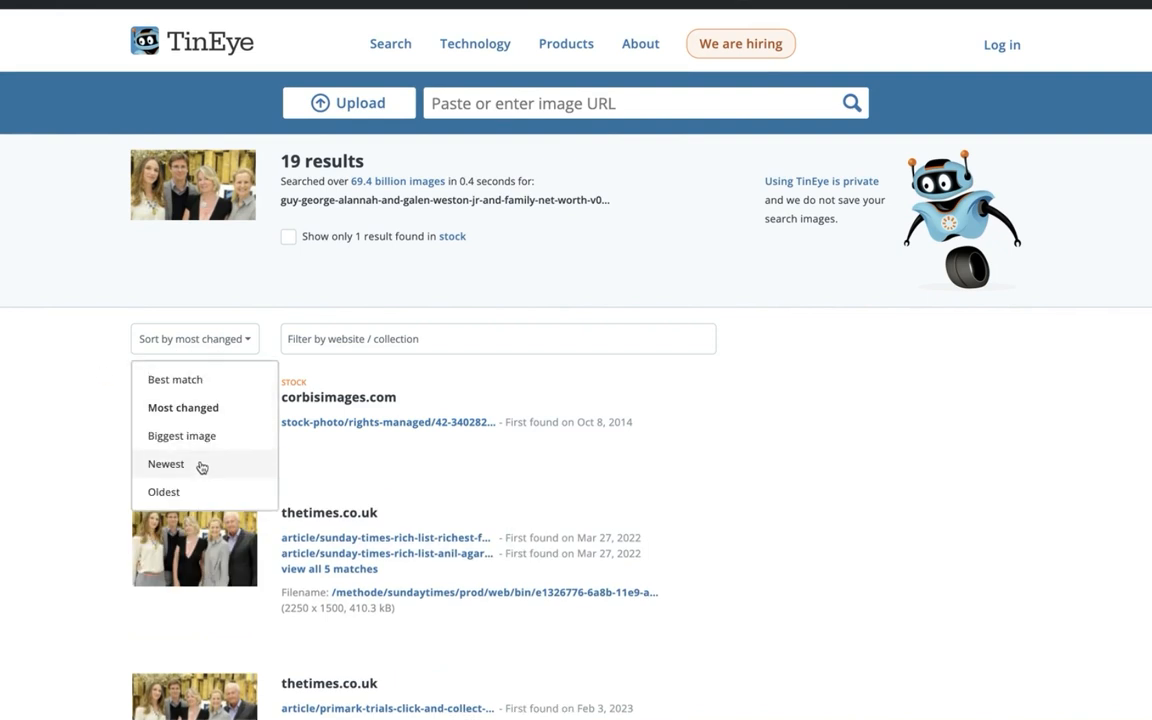
click(175, 379)
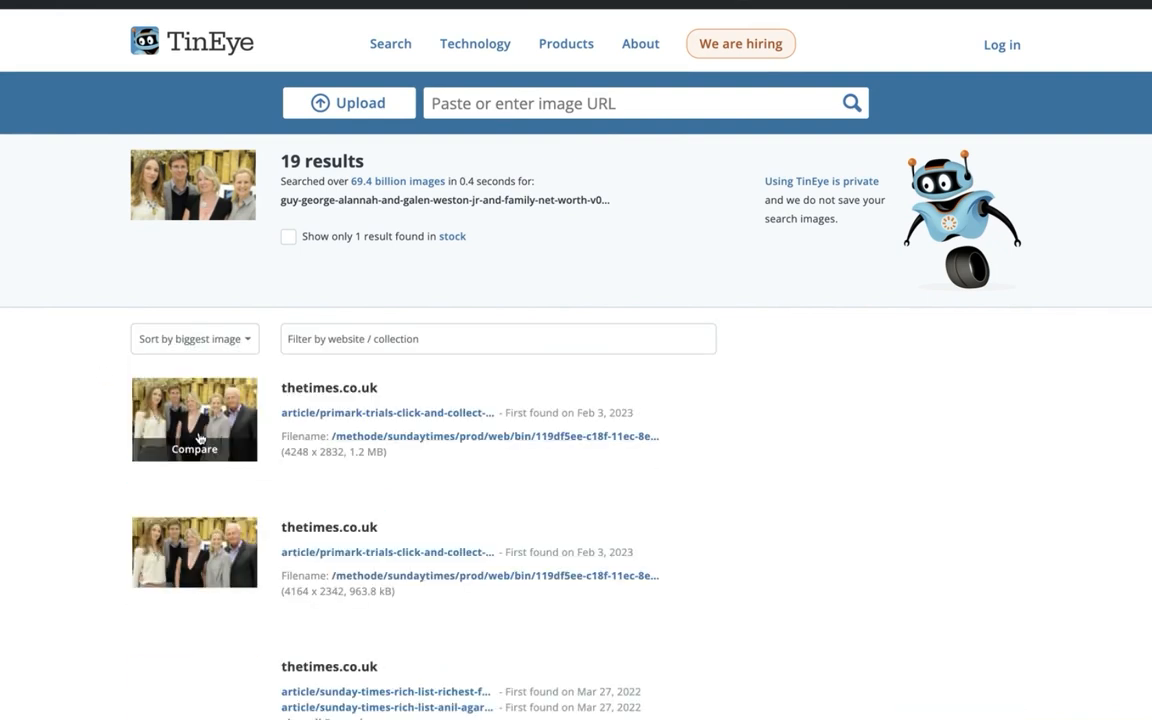
scroll(61, 387, down, 4)
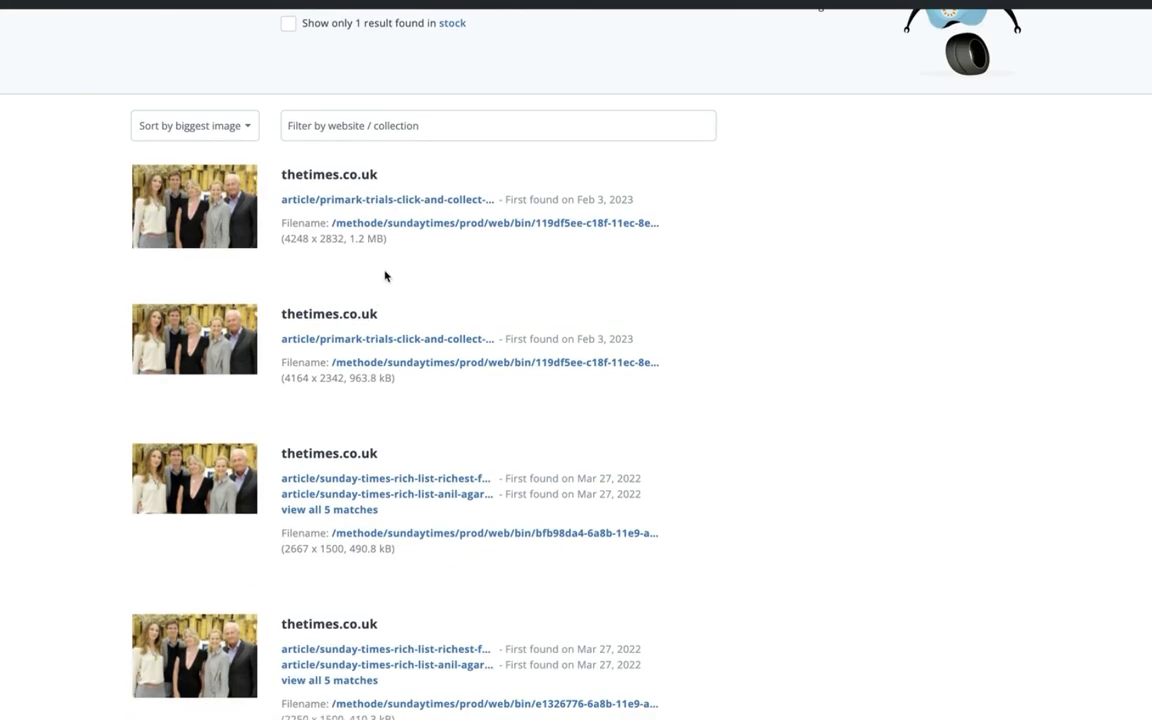
- Sort by newest and select the first result's 138.7 kB file size
click(215, 122)
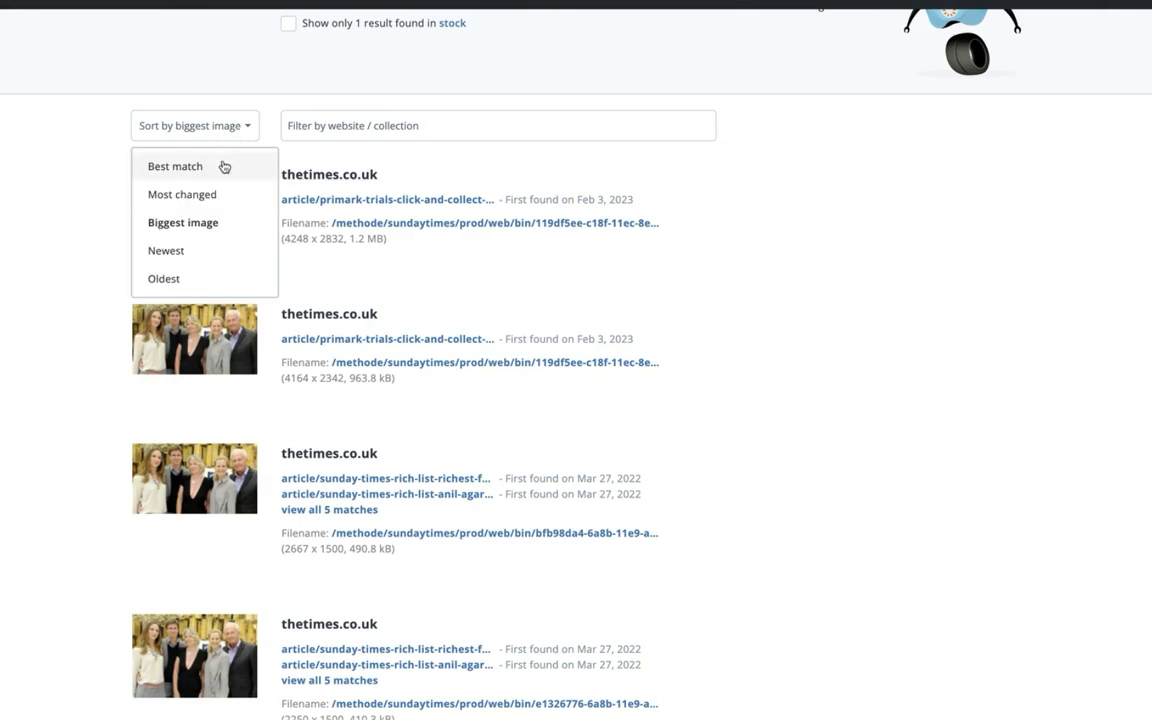
click(166, 250)
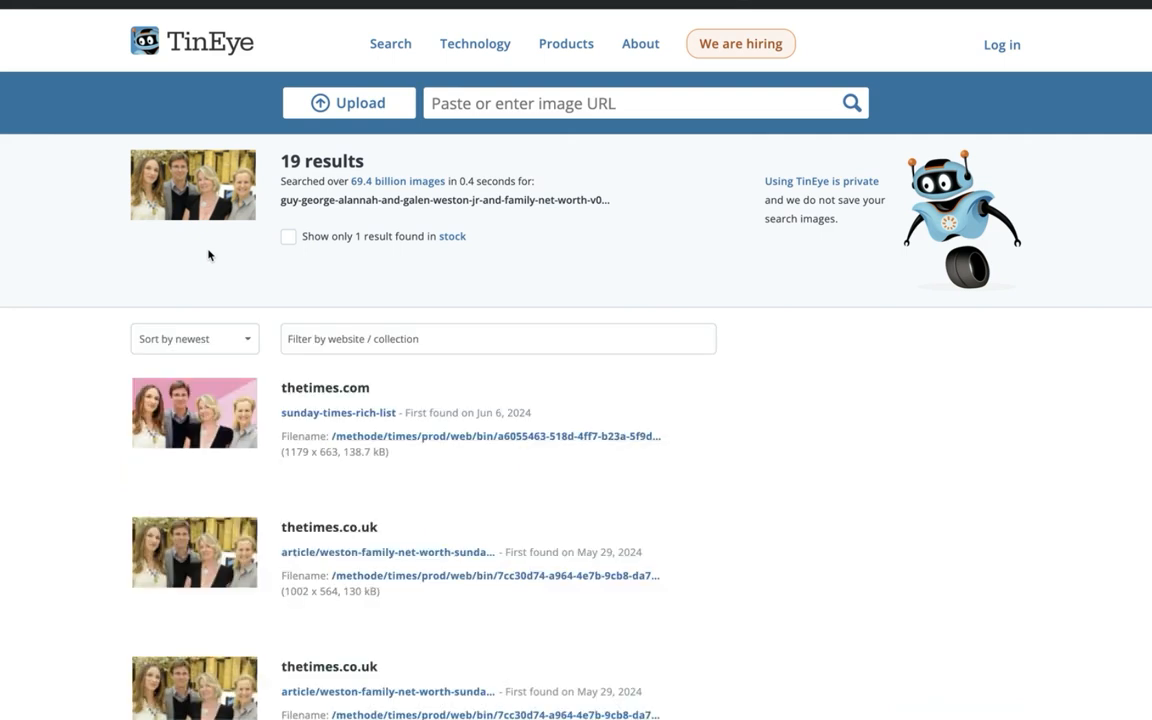
drag(344, 452, 372, 456)
- Sort the results by oldest, putting the corbisimages.com stock photo on top
click(215, 338)
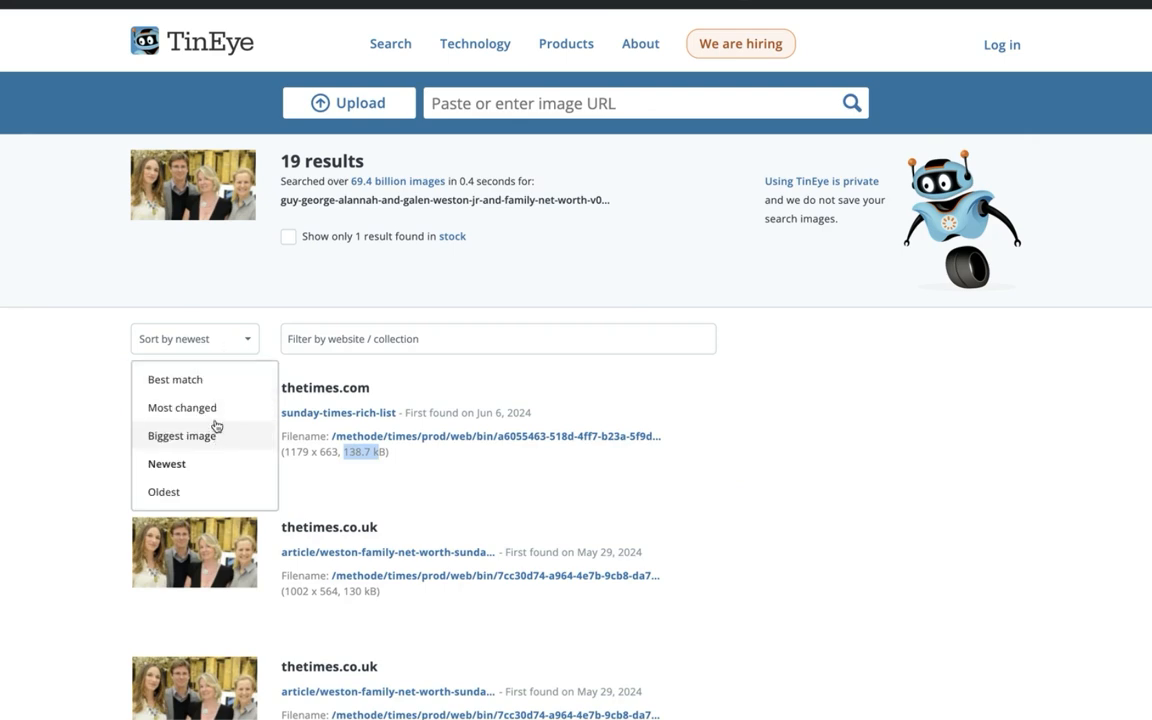
click(200, 491)
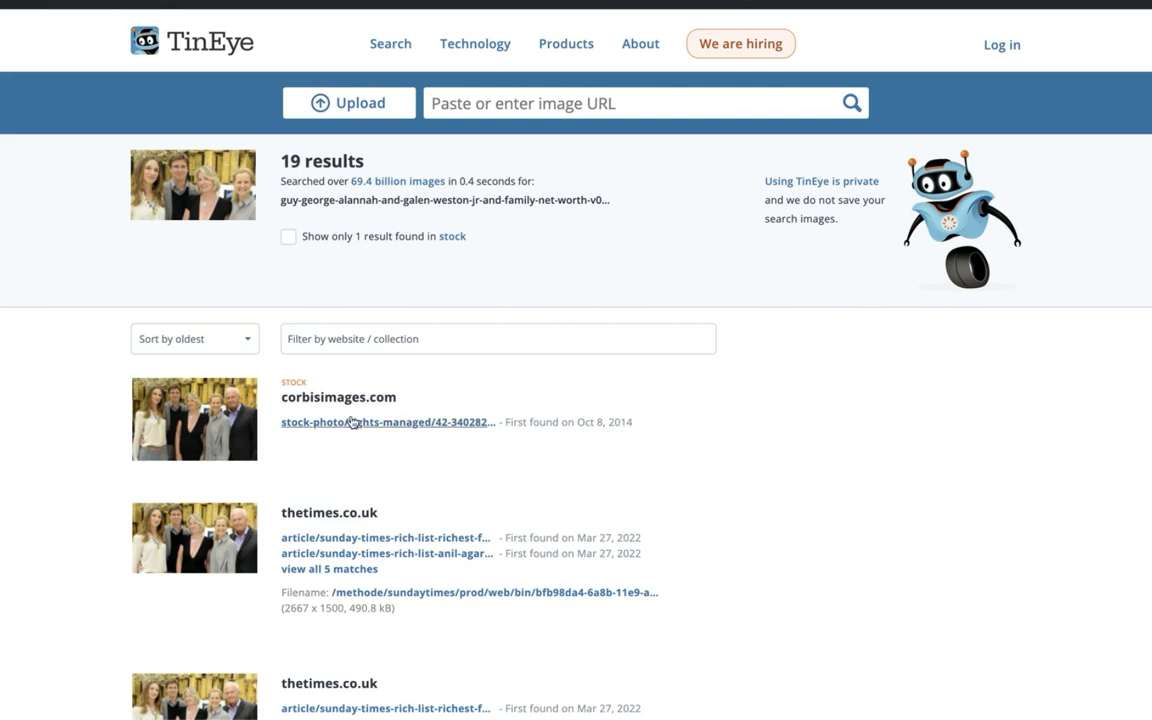
click(225, 338)
- Sort by biggest image and compare the top 4248x2832 match with the uploaded photo, then close
click(215, 436)
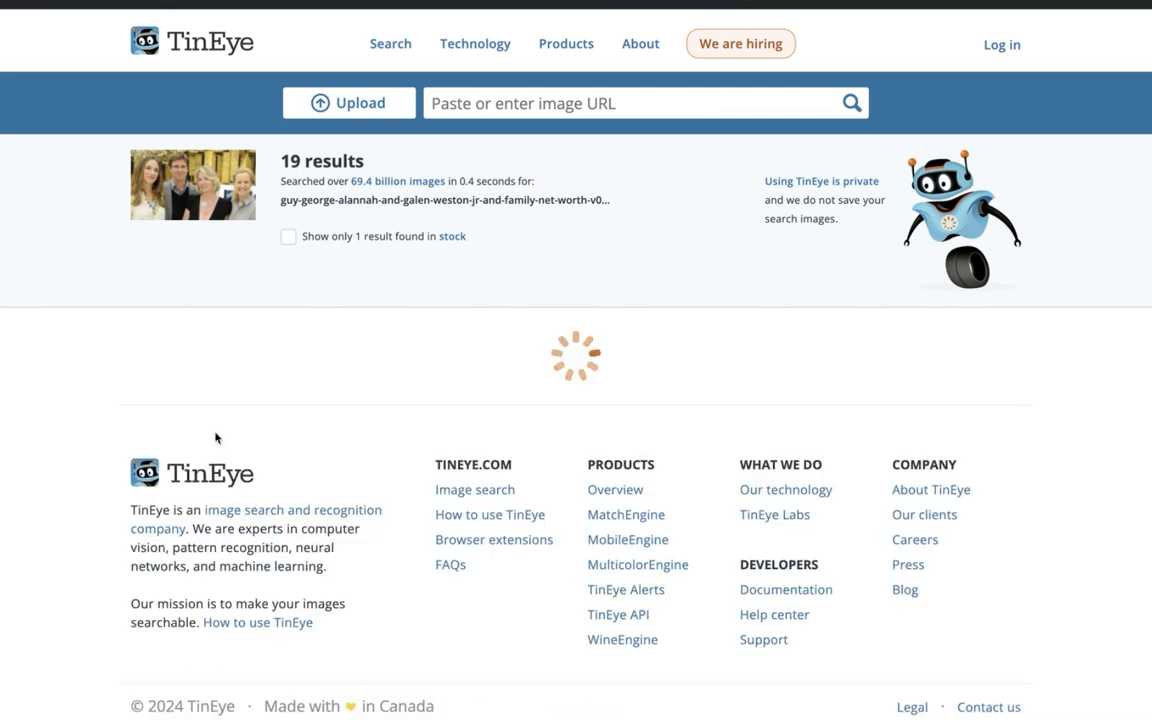
click(207, 418)
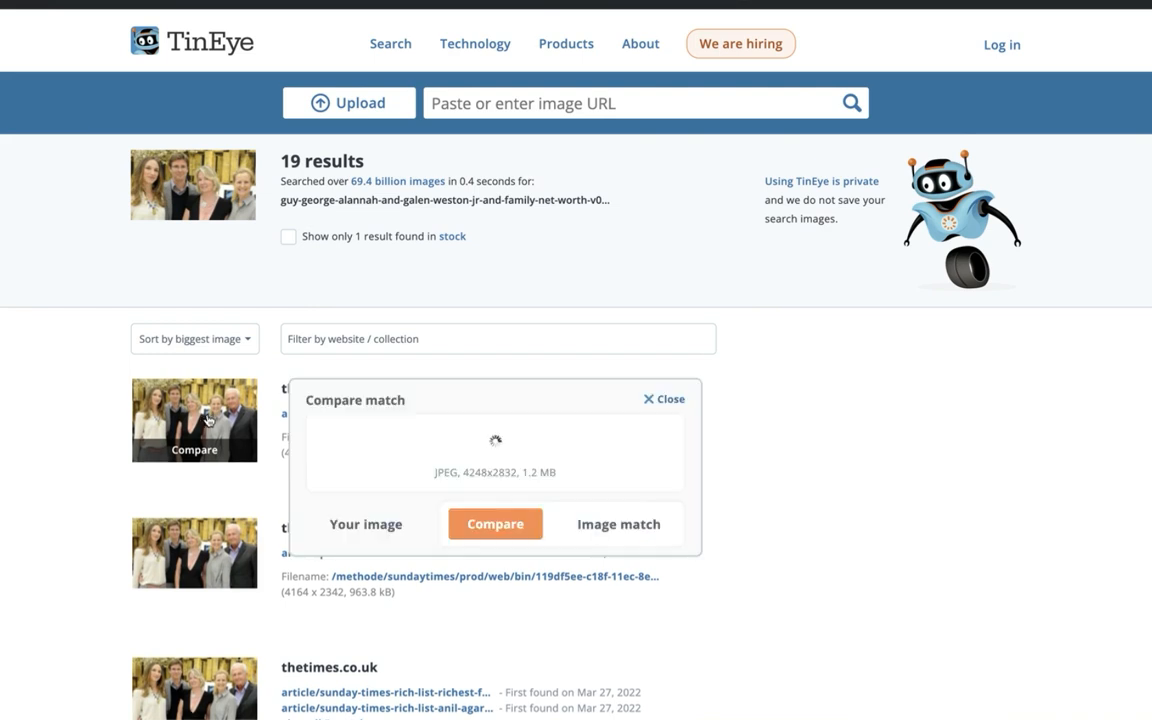
scroll(400, 483, down, 1)
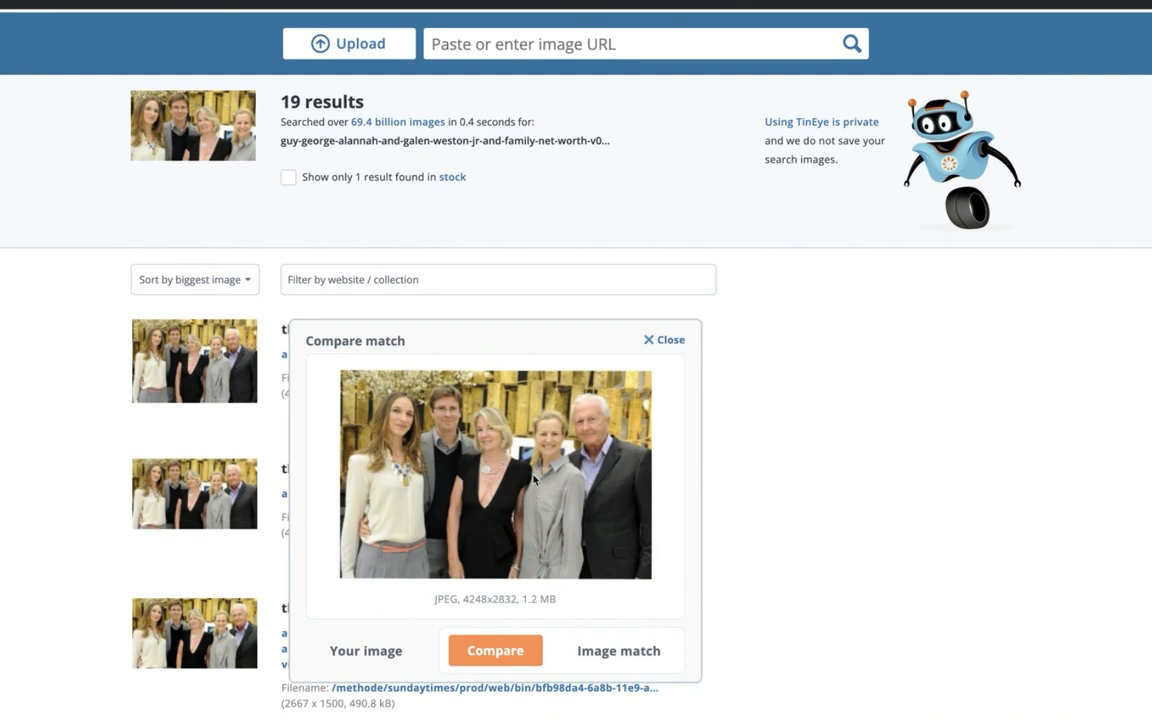
click(494, 650)
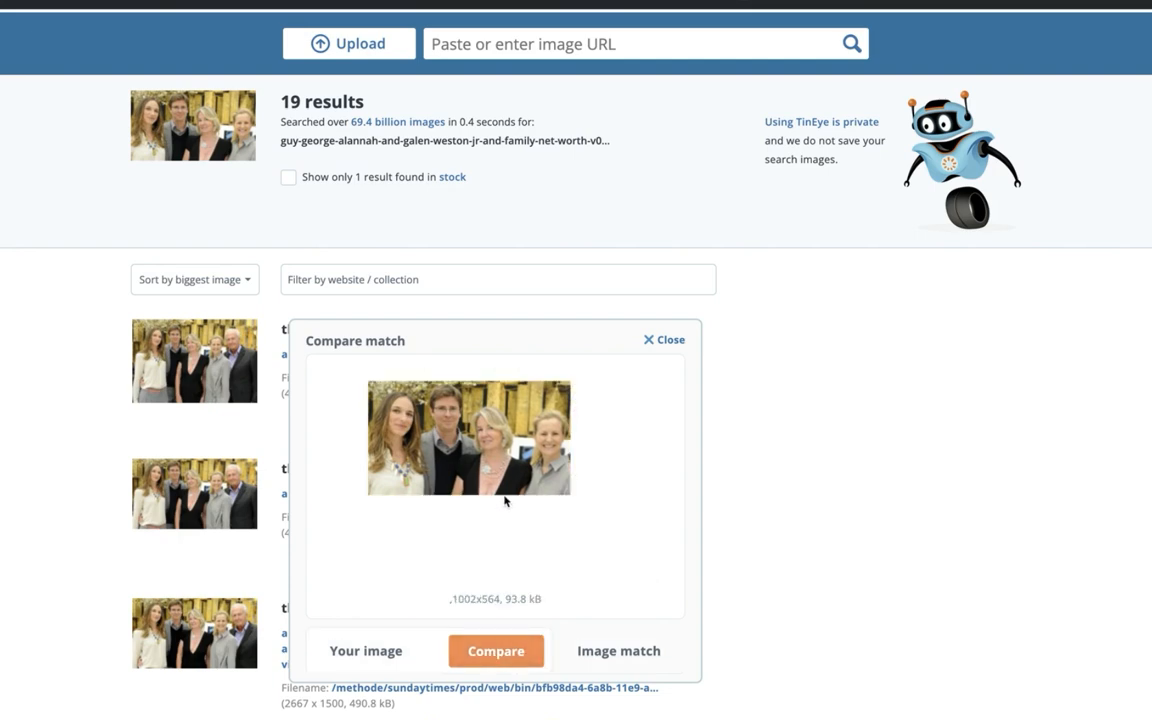
click(489, 655)
click(664, 340)
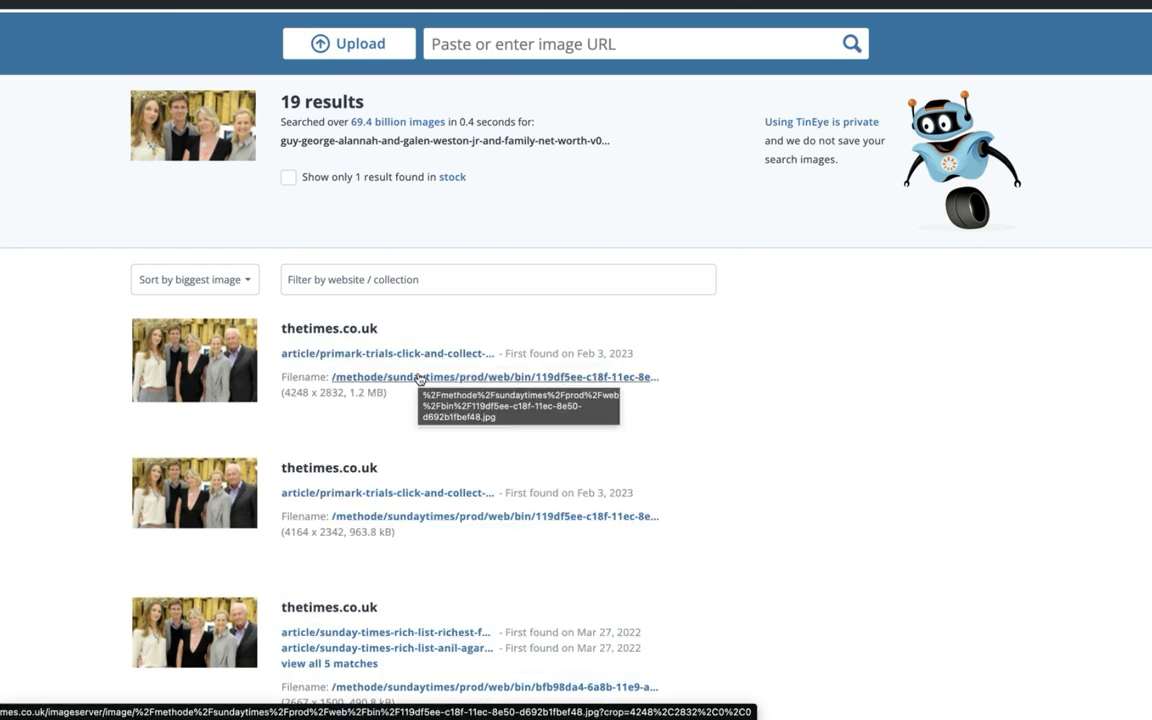
click(419, 378)
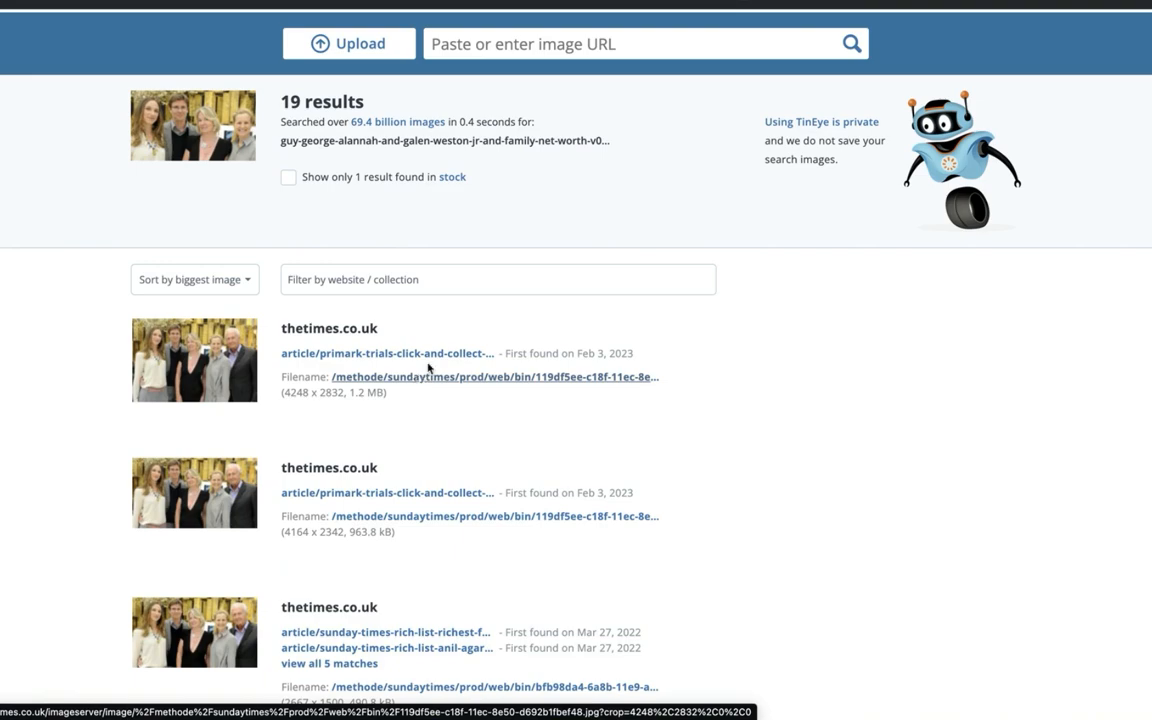